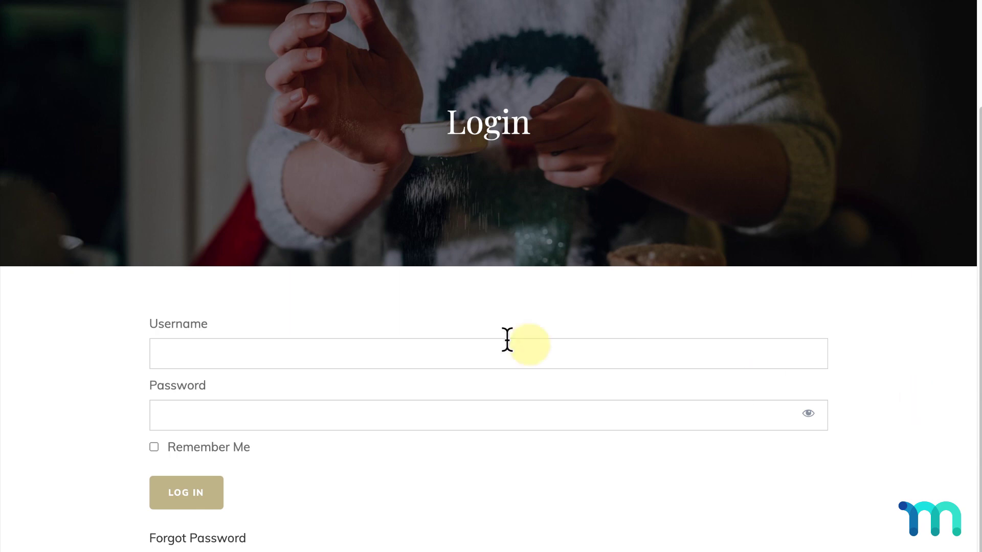
Step: Go to the Baking Site home page, then view its Login page with the username and password form
scroll(410, 307, "up", 3)
left_click(169, 34)
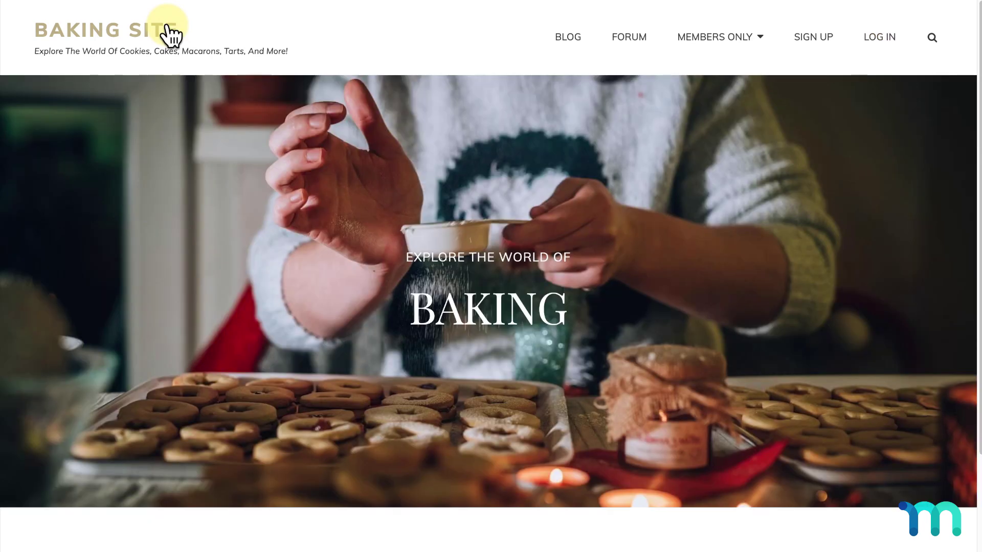
mouse_move(758, 43)
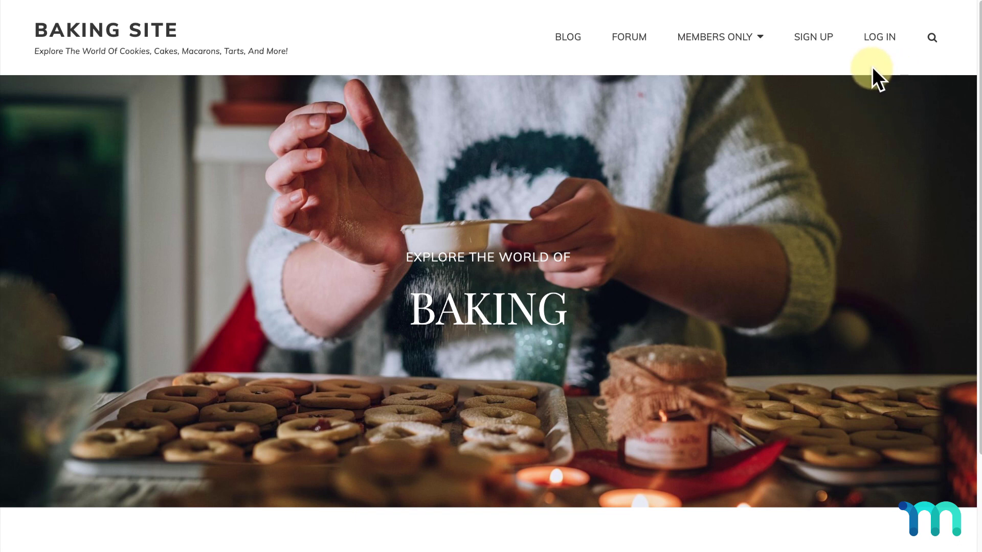
left_click(886, 38)
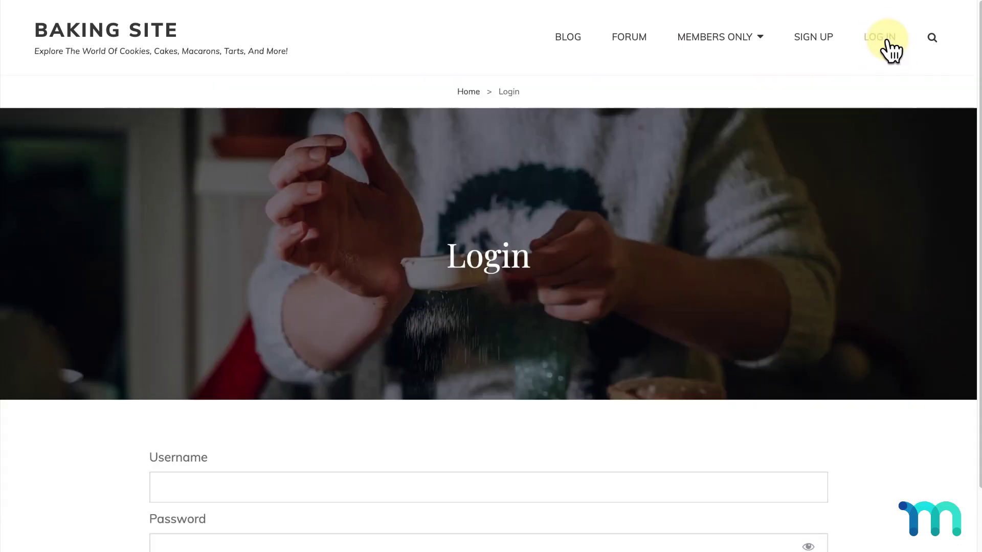
scroll(905, 127, "down", 2)
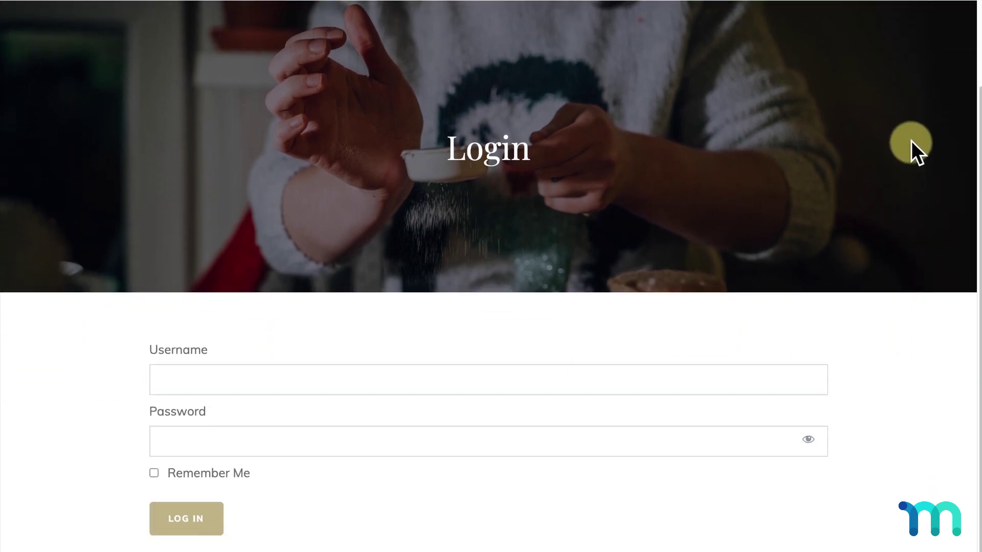
scroll(911, 142, "up", 2)
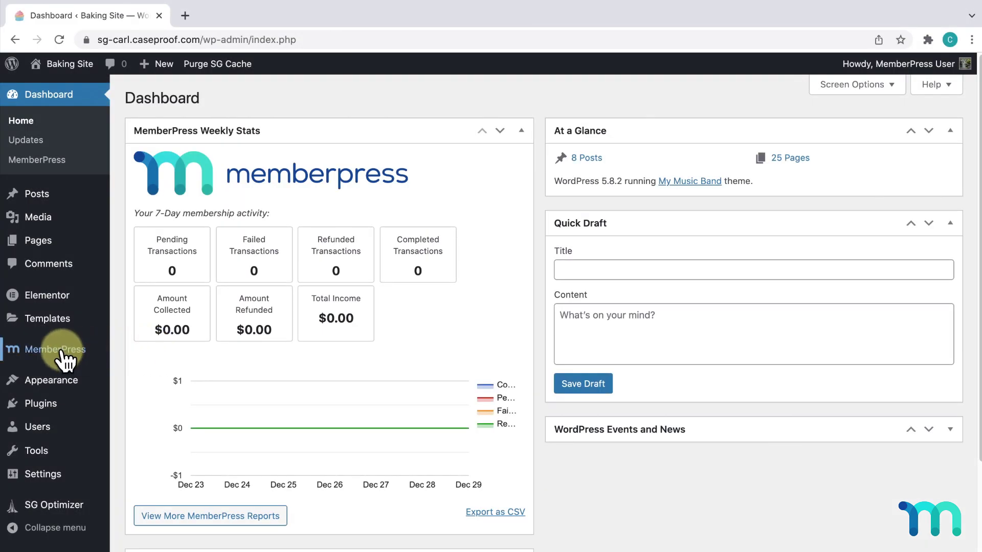
Step: In MemberPress Settings > Pages, confirm the Login Page dropdown is set to Login
mouse_move(64, 361)
left_click(150, 479)
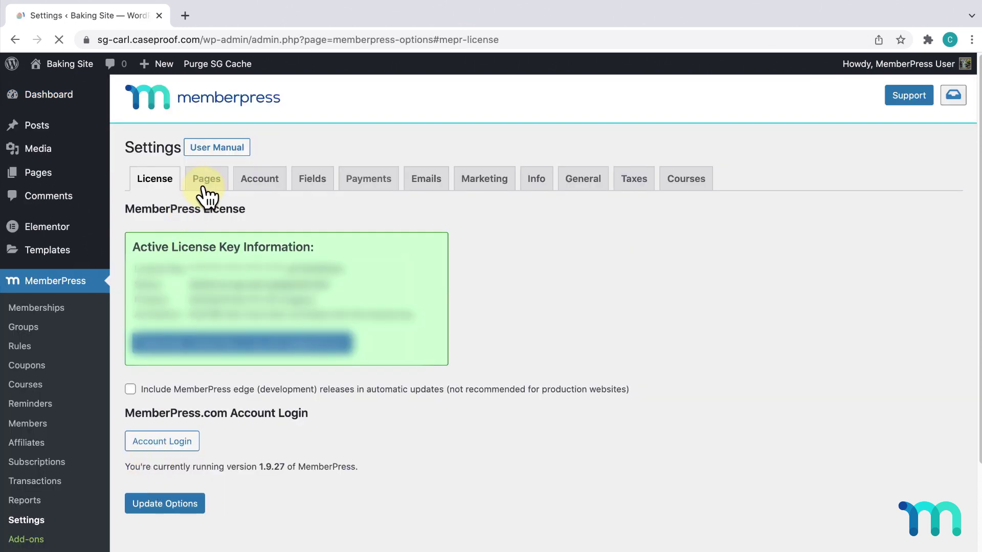
left_click(206, 185)
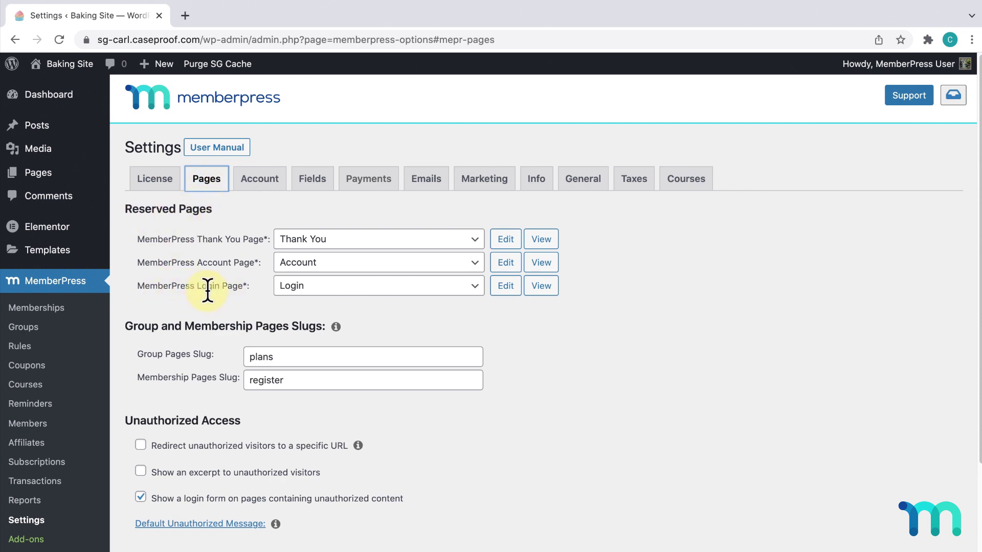
left_click(474, 289)
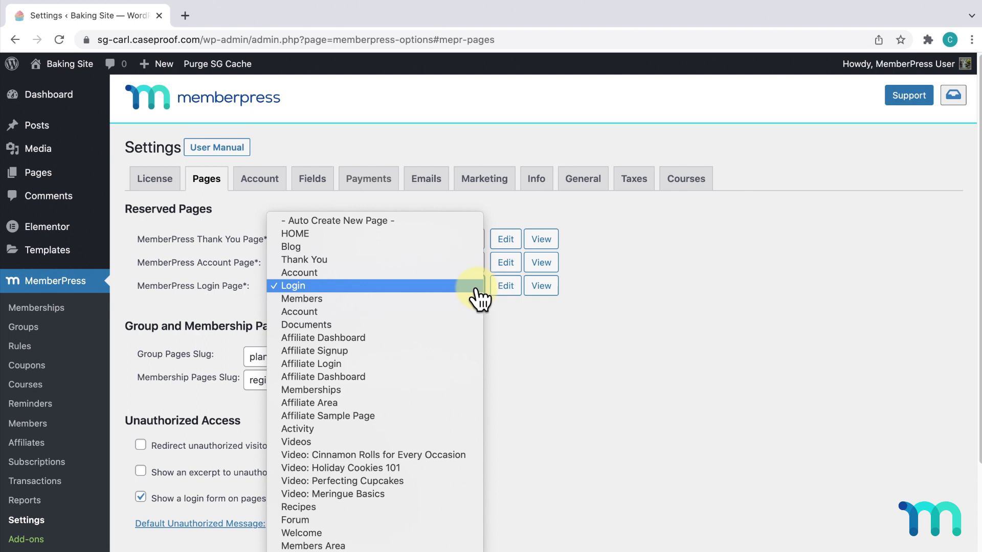
left_click(475, 289)
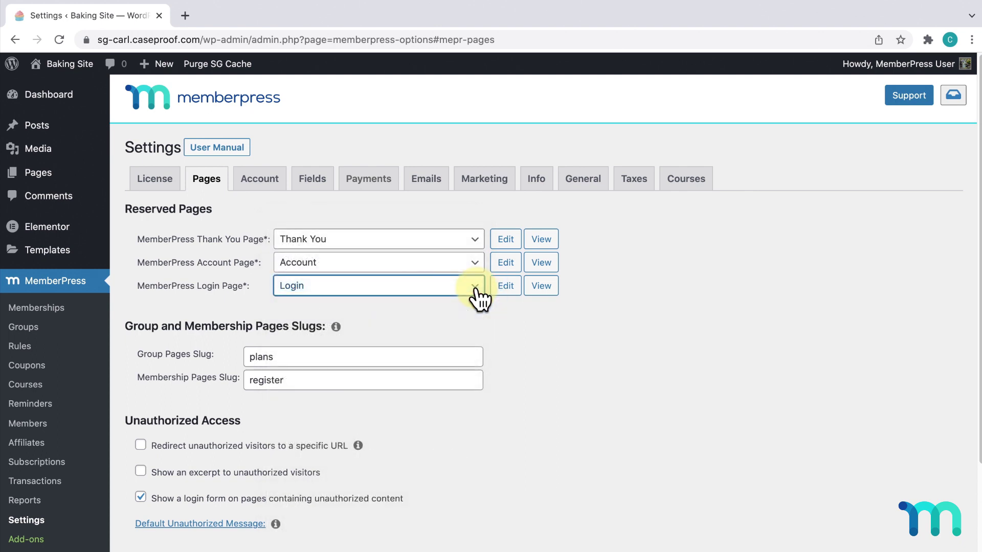
Step: Open the Login page's View link in an incognito window and review it as a visitor
right_click(545, 287)
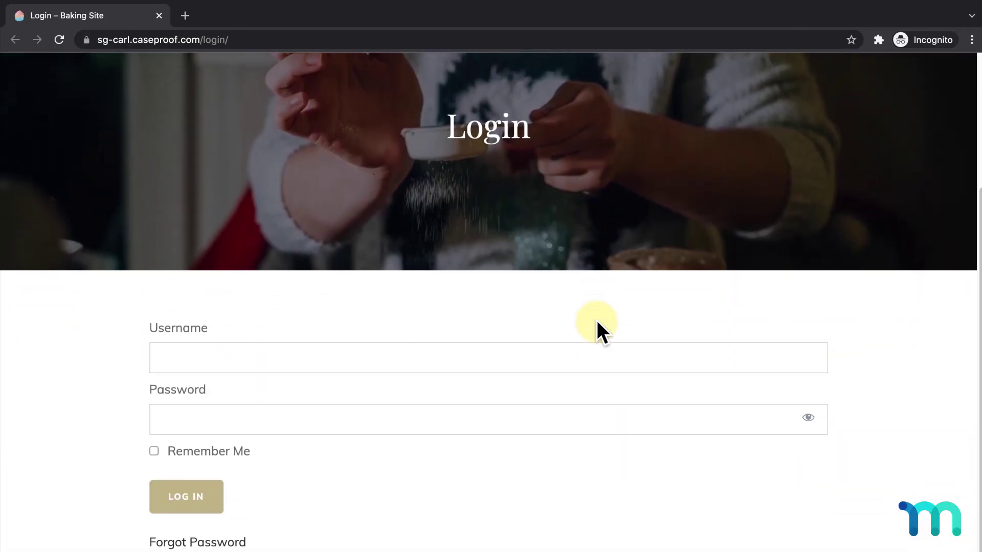
scroll(597, 320, "up", 1)
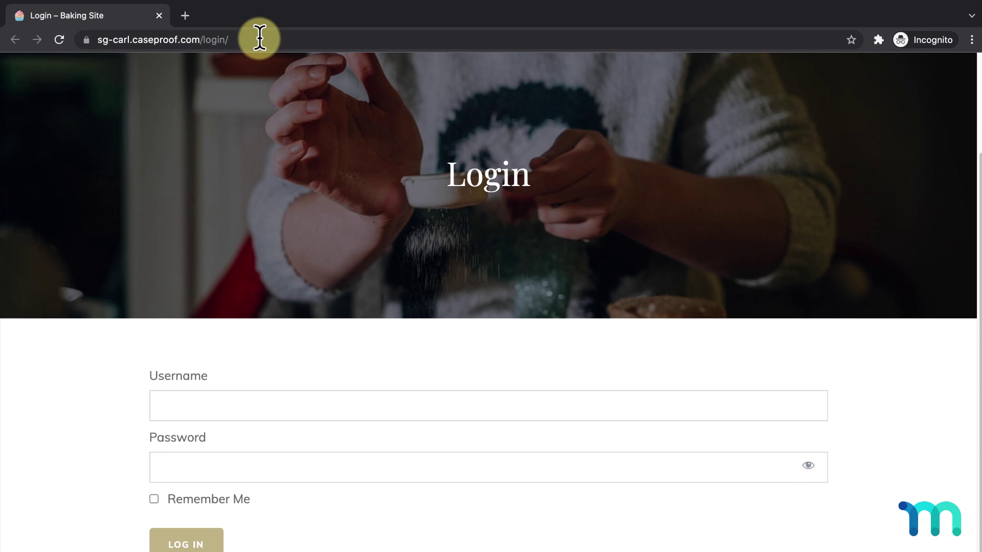
Step: Close the incognito window, save with '- Auto Create New Page -' chosen, then reselect Login
left_click(157, 16)
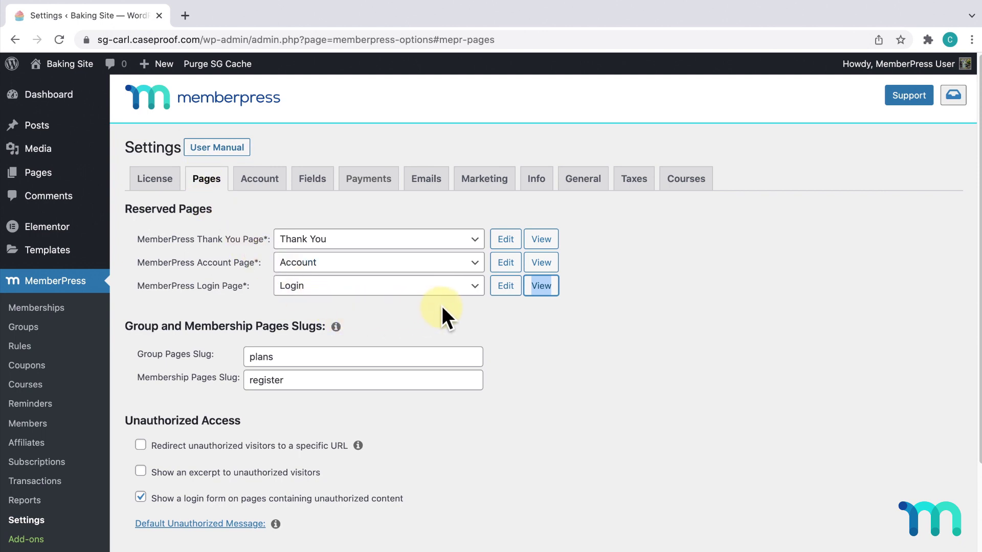
left_click(478, 285)
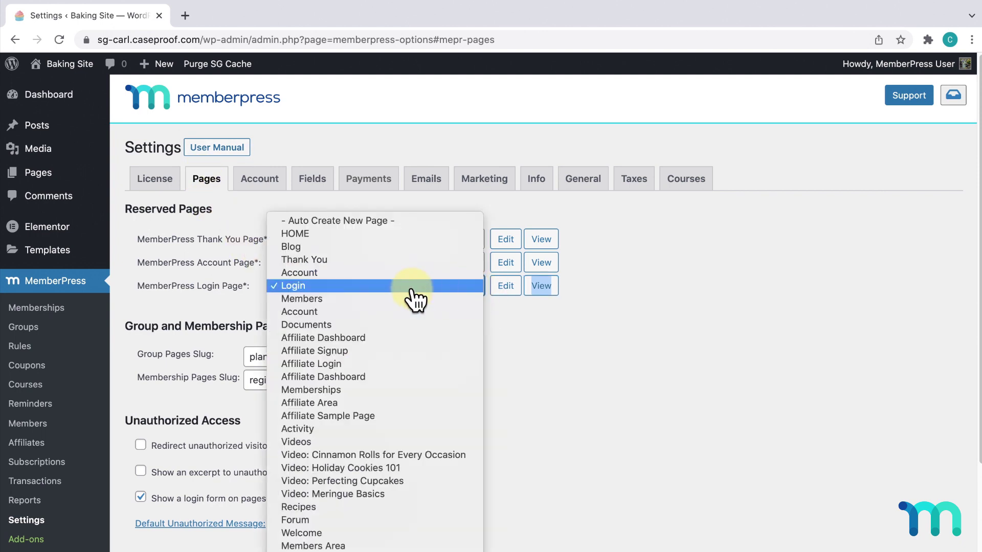
left_click(398, 221)
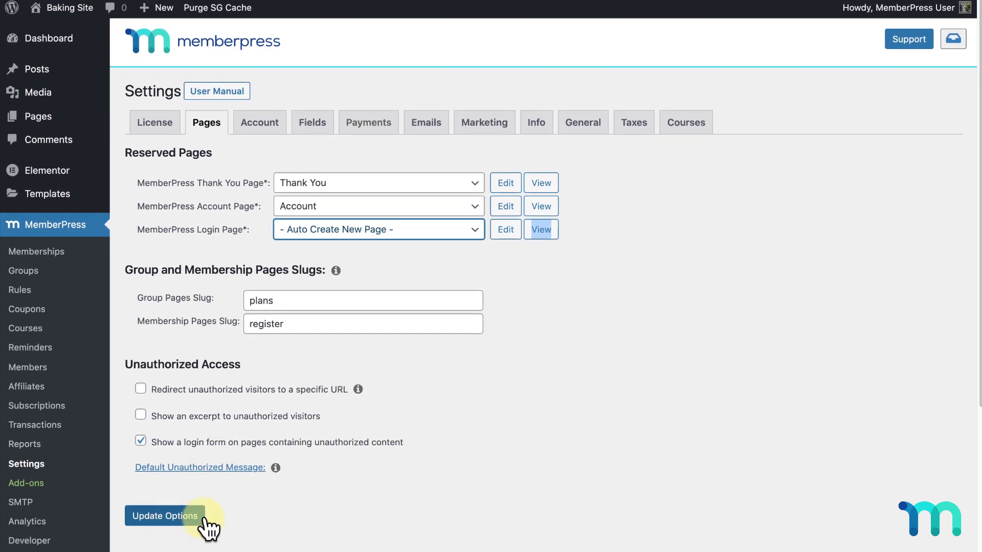
left_click(204, 516)
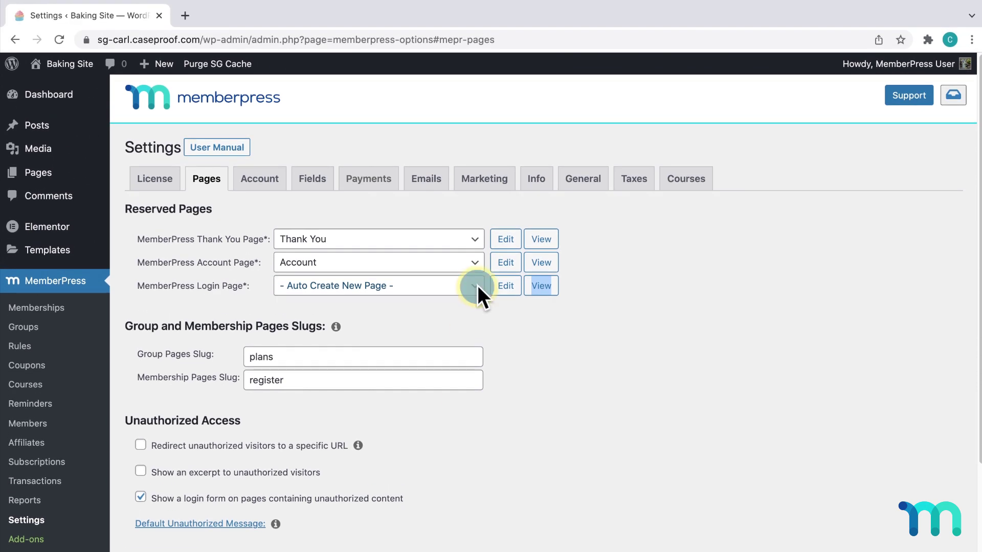
left_click(478, 284)
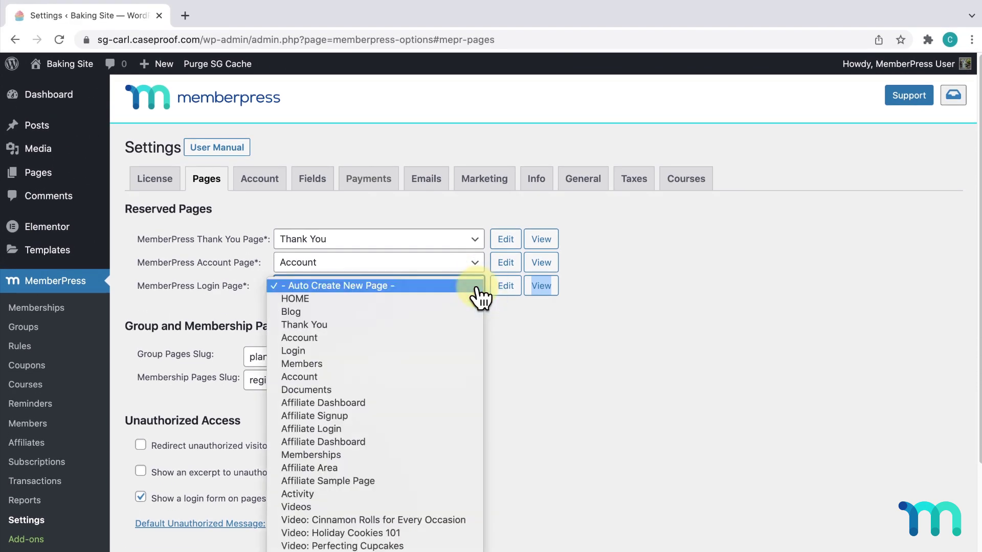
left_click(439, 352)
left_click(517, 318)
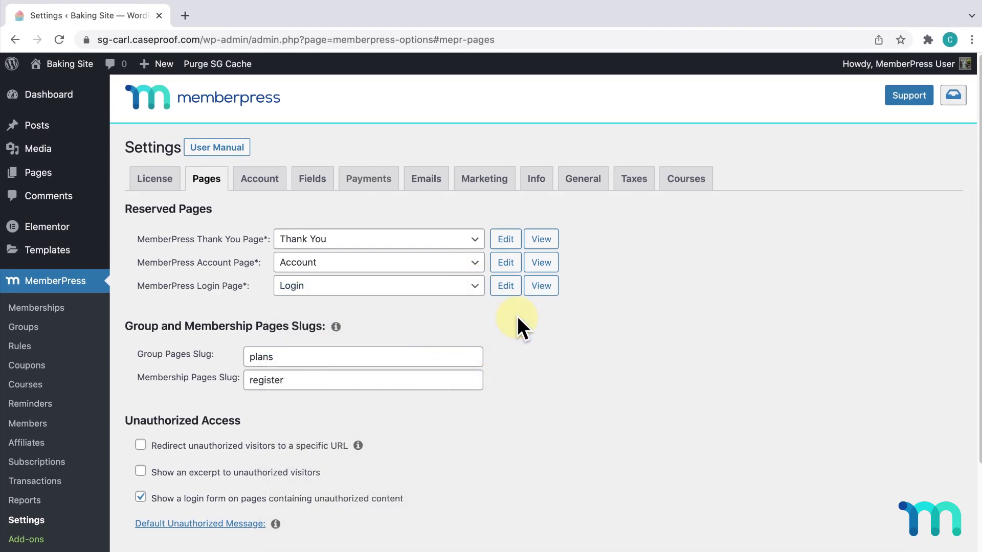
Step: Open the Login page from Pages > All Pages in the editor
left_click(509, 285)
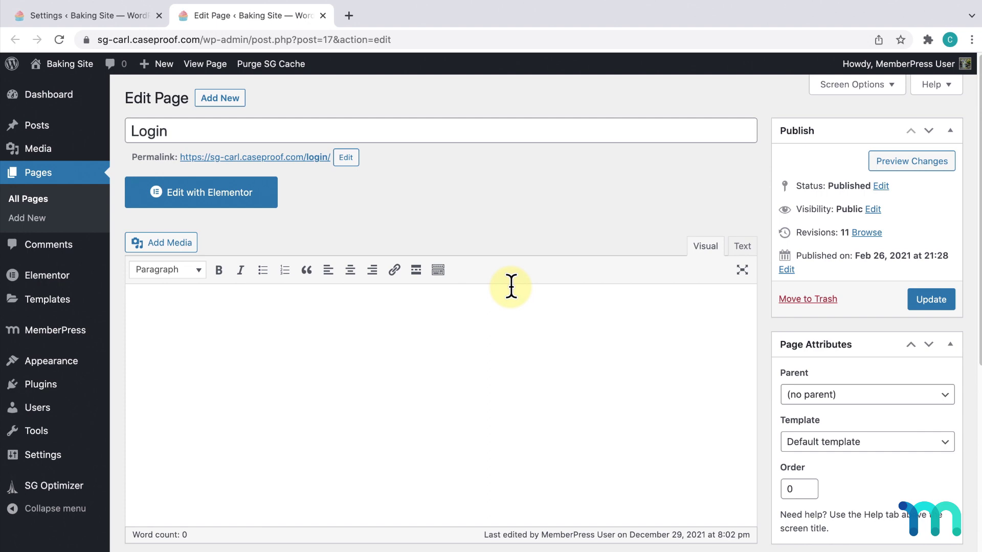
left_click(44, 177)
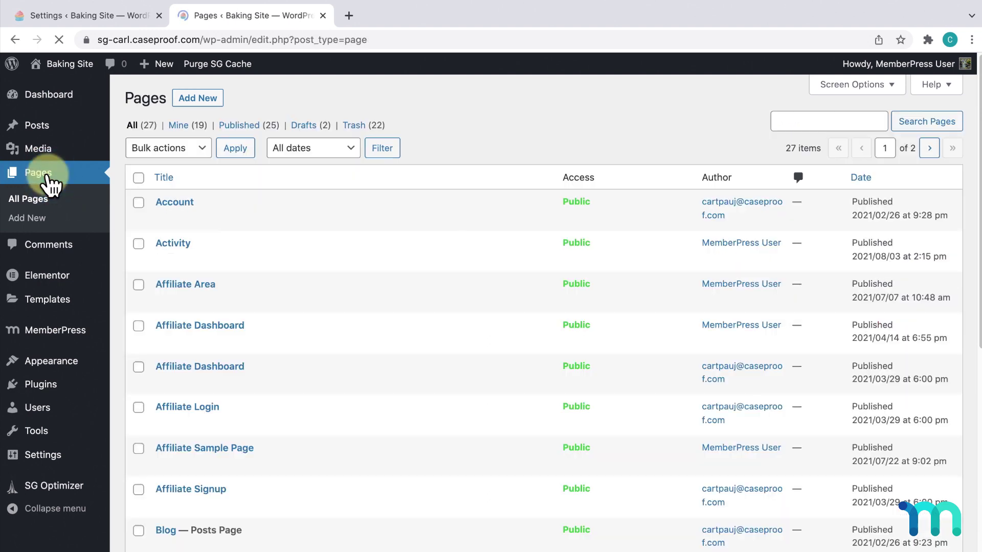
scroll(338, 287, "down", 6)
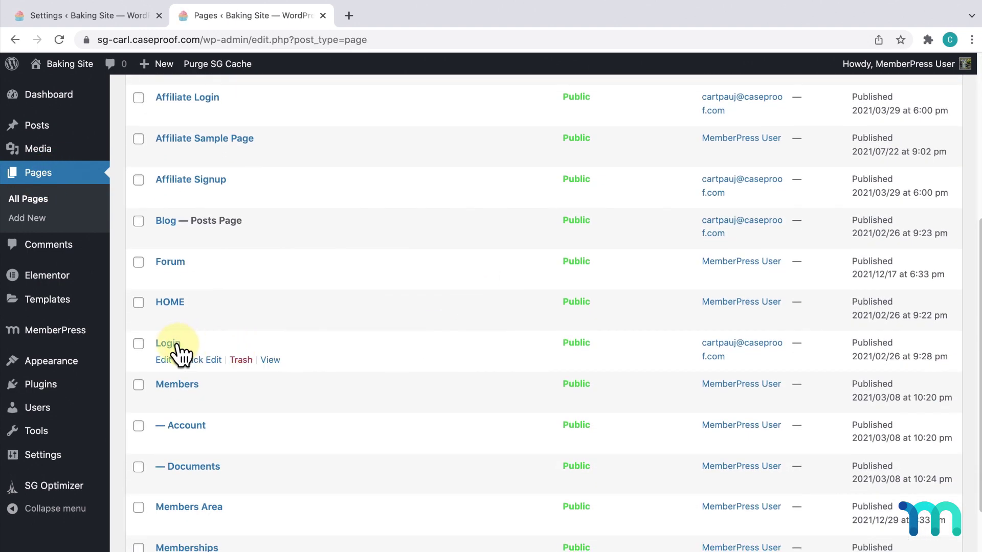
left_click(174, 344)
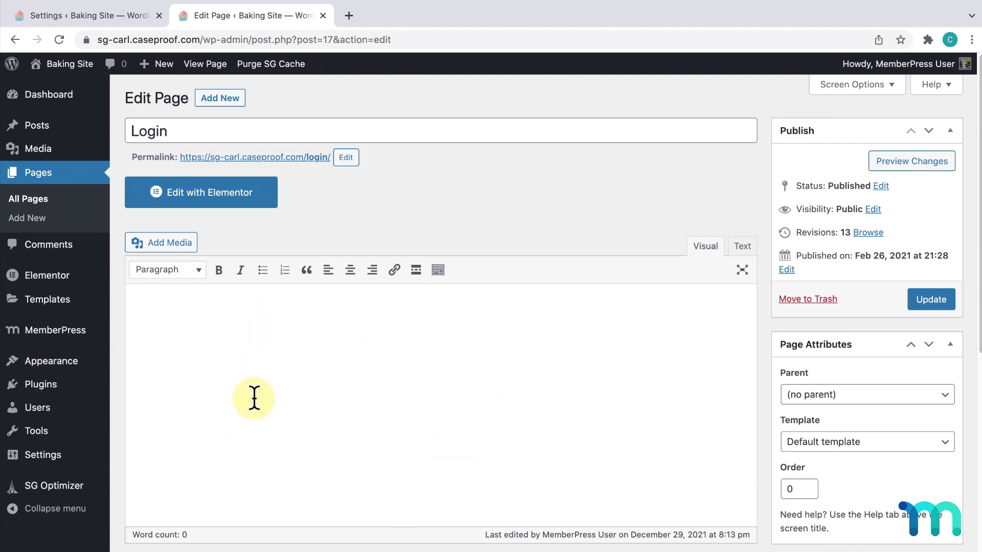
Step: Paste the intro line 'Login below to access your content.' into the Login page and update it
left_click(248, 335)
type("Login below to access your content.")
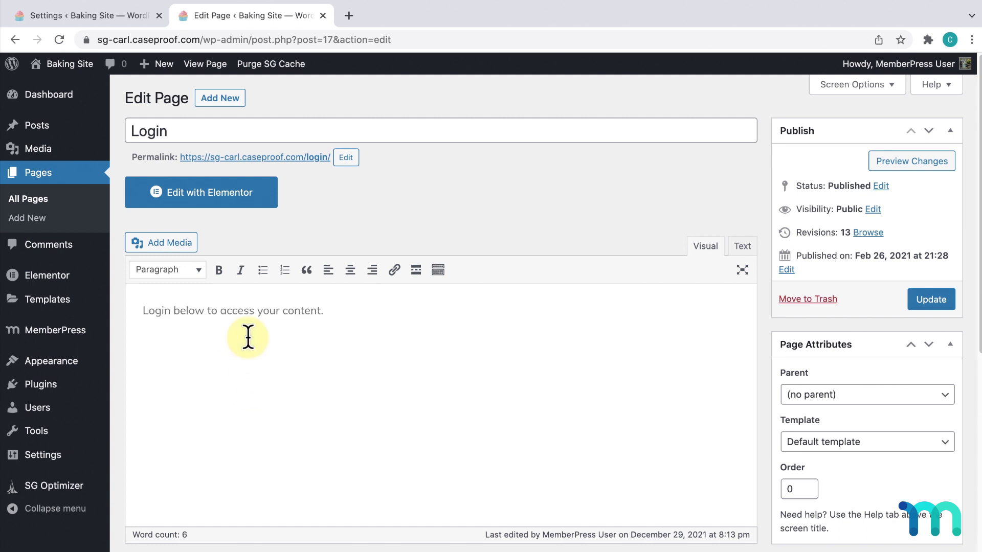
left_click(927, 296)
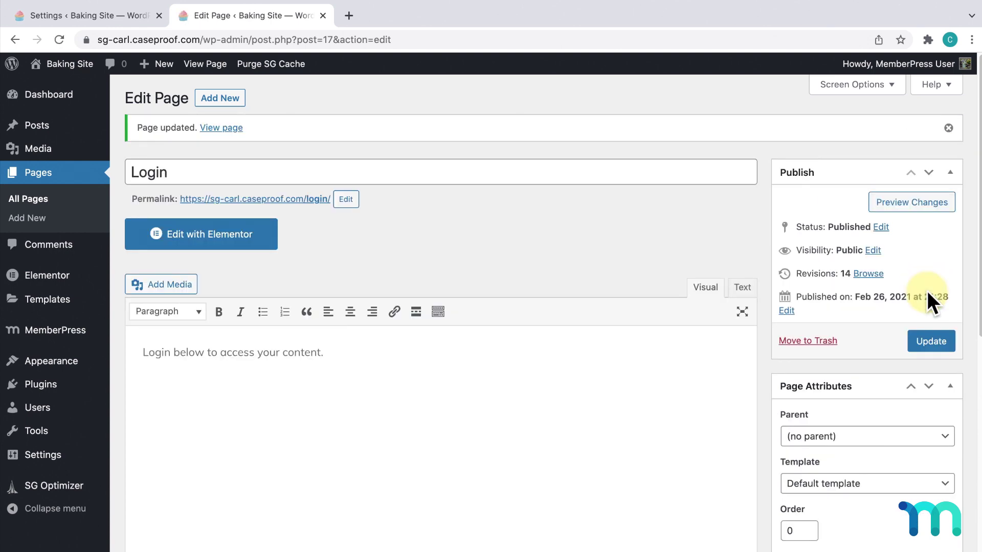
Step: Open the Login page's permalink in a private window to preview it
right_click(327, 198)
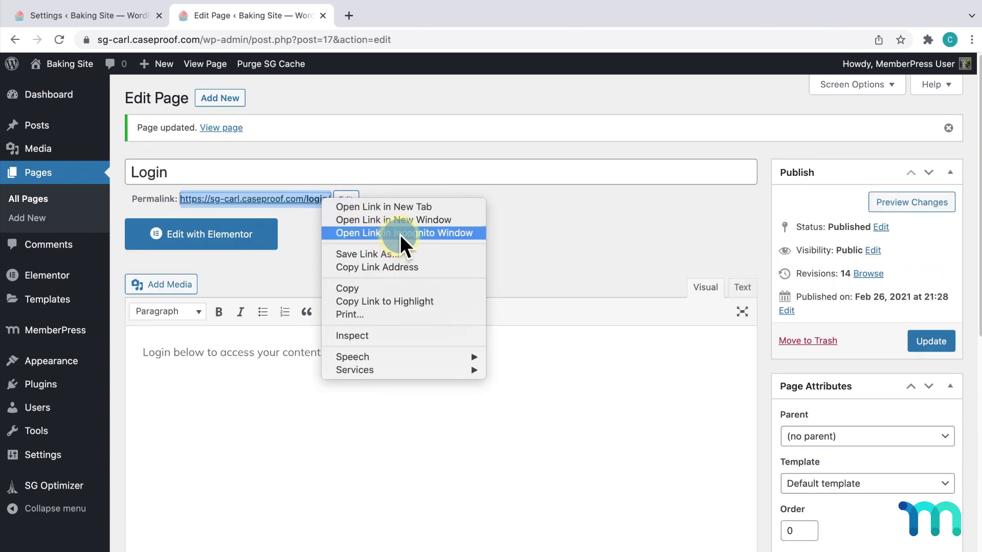
left_click(400, 234)
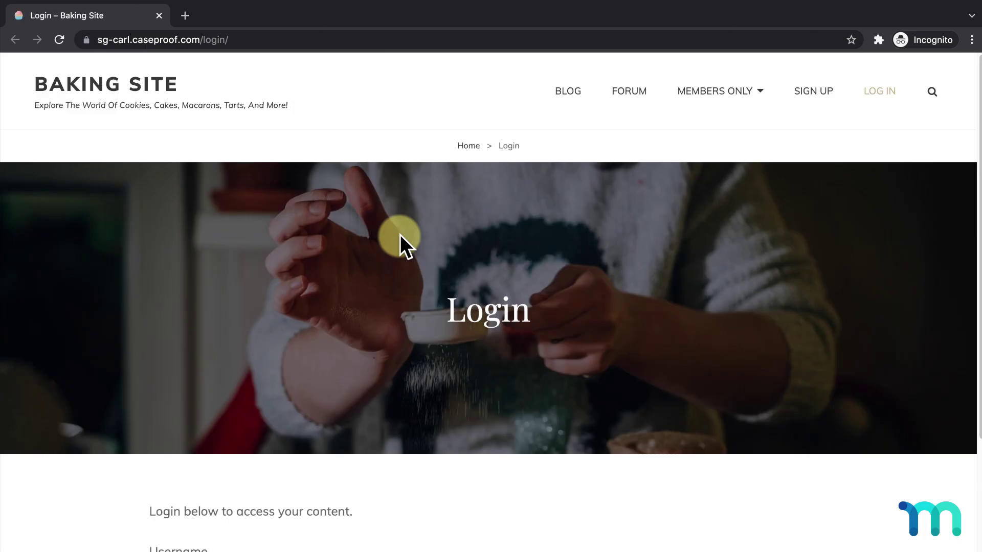
scroll(400, 234, "down", 5)
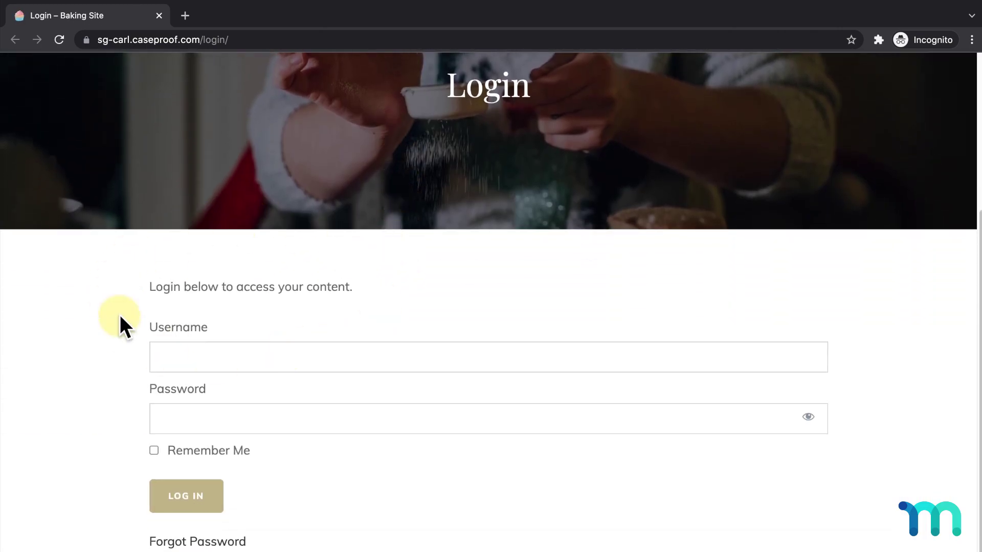
Step: Close the preview and enable 'Manually place the login form on the page' in MemberPress Settings
left_click(158, 14)
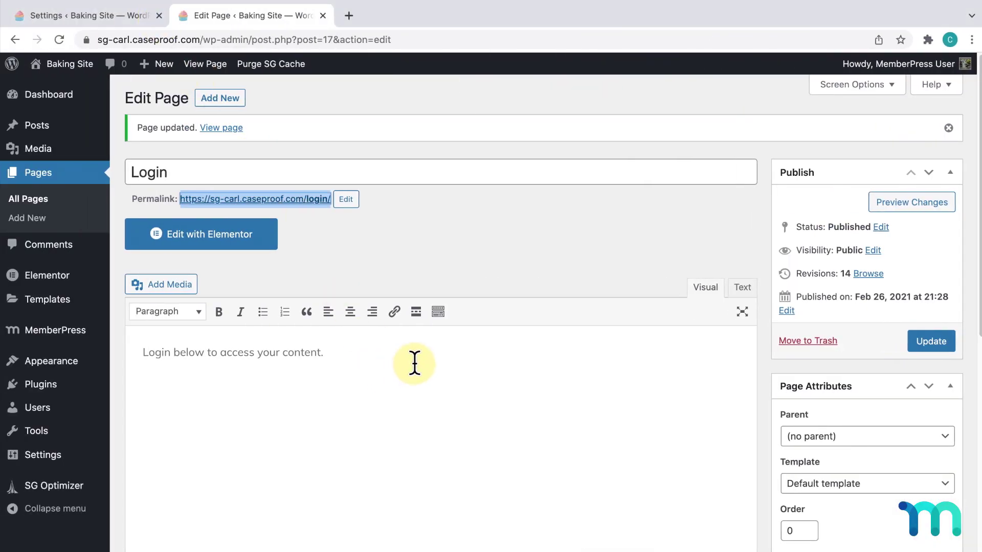
left_click(431, 364)
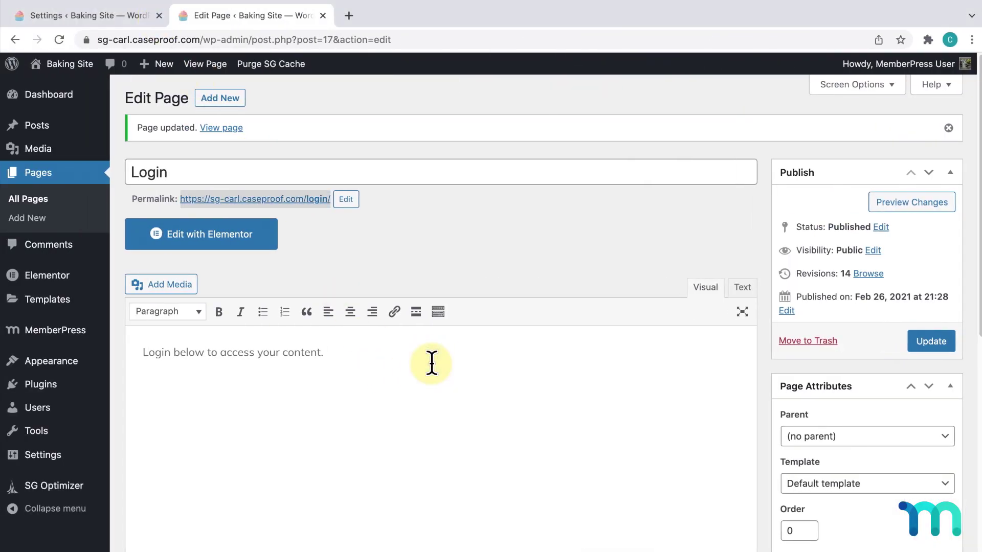
scroll(432, 363, "down", 3)
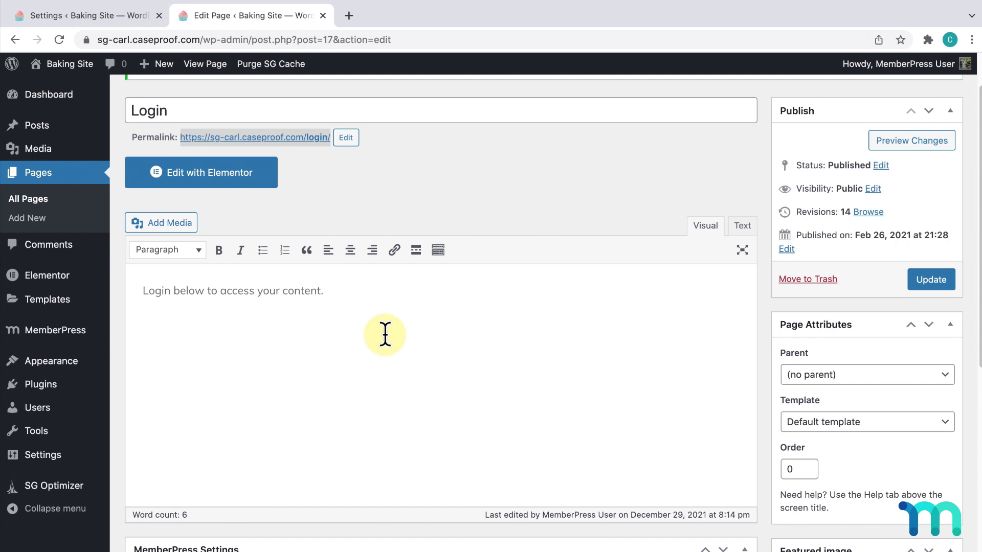
scroll(385, 335, "down", 4)
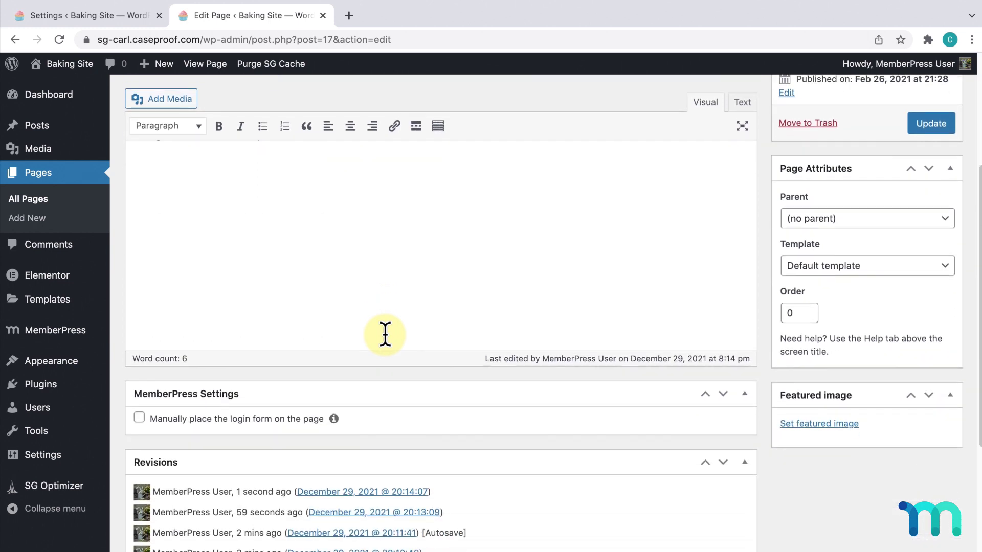
left_click(139, 402)
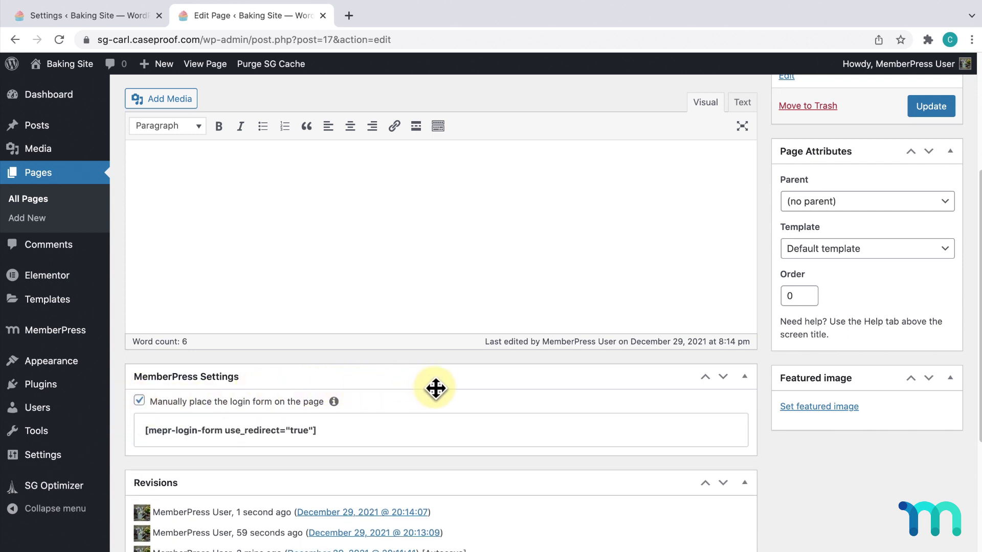
scroll(434, 388, "down", 3)
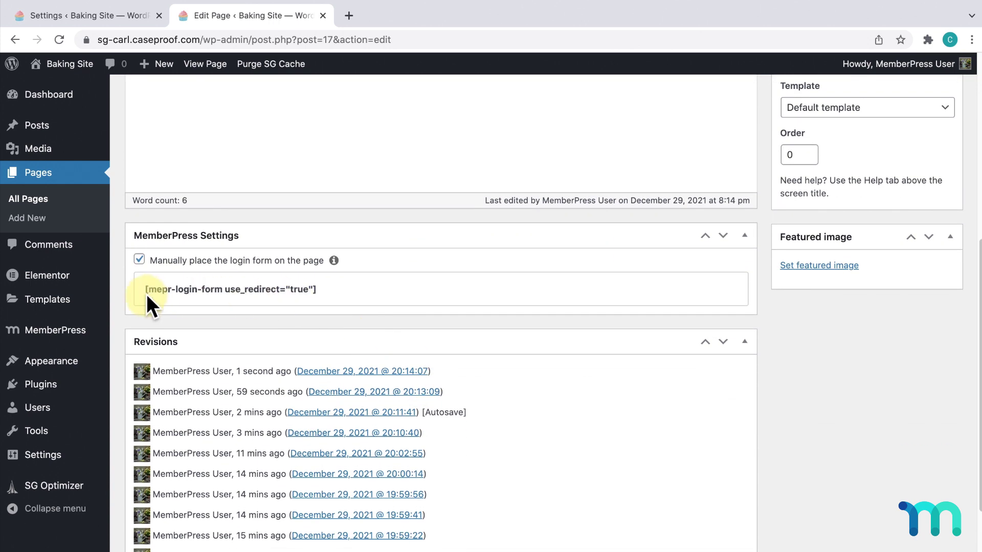
Step: Copy the [mepr-login-form use_redirect="true"] shortcode
left_click(146, 292)
left_click_drag(145, 293, 321, 288)
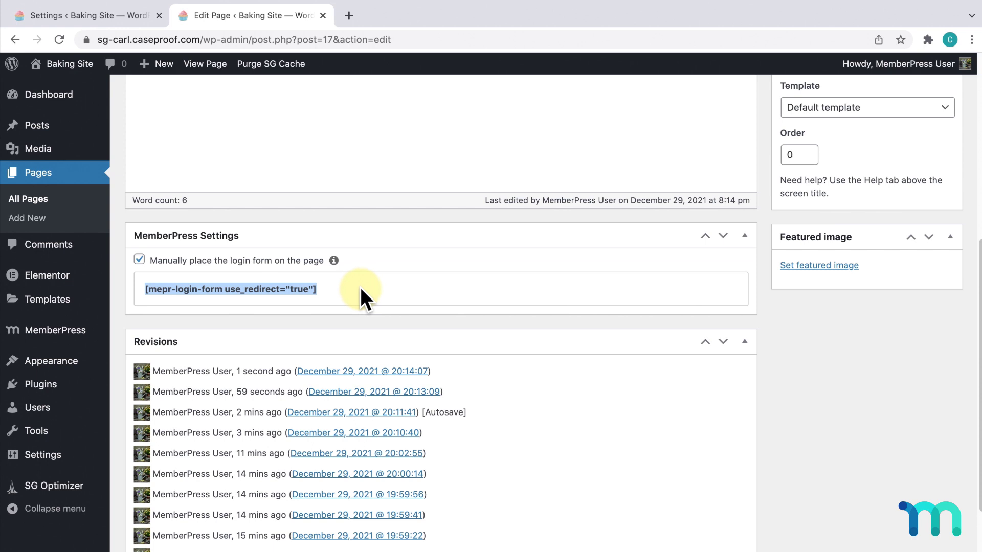
right_click(313, 289)
left_click(342, 320)
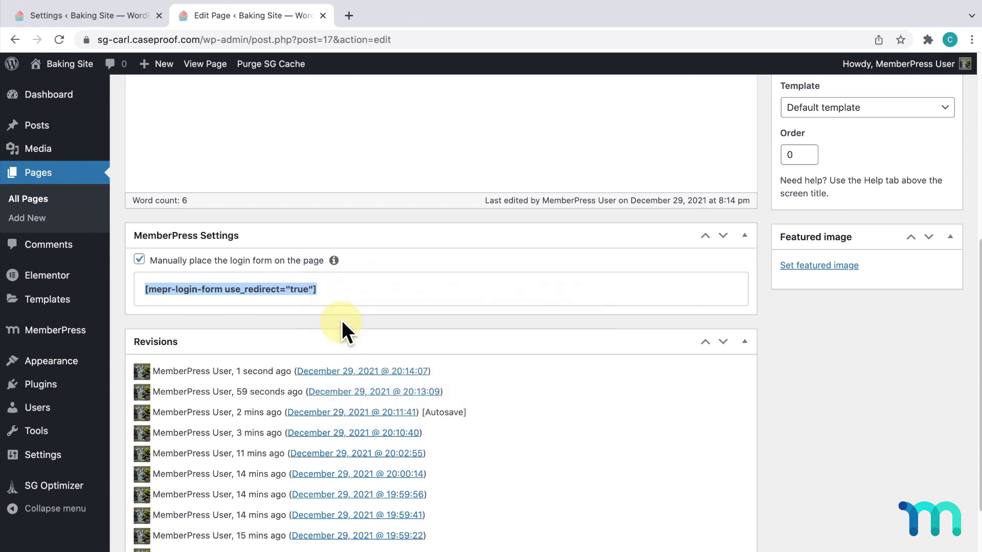
Step: Paste the shortcode on a new line below the intro, followed by 'Not a member? Subscribe.'
scroll(343, 317, "up", 4)
left_click(384, 182)
key("Return")
key("super+v")
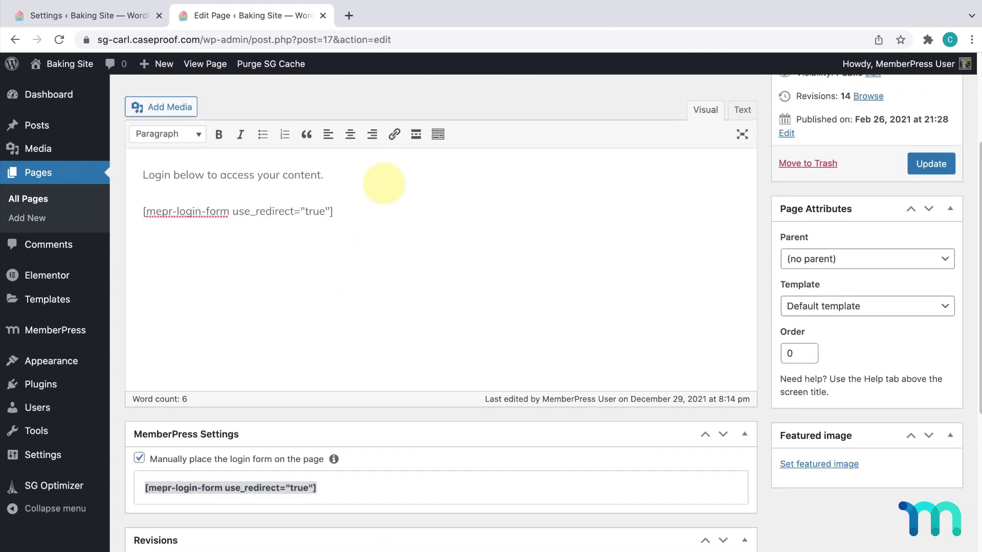
type("Not a member? Subscr")
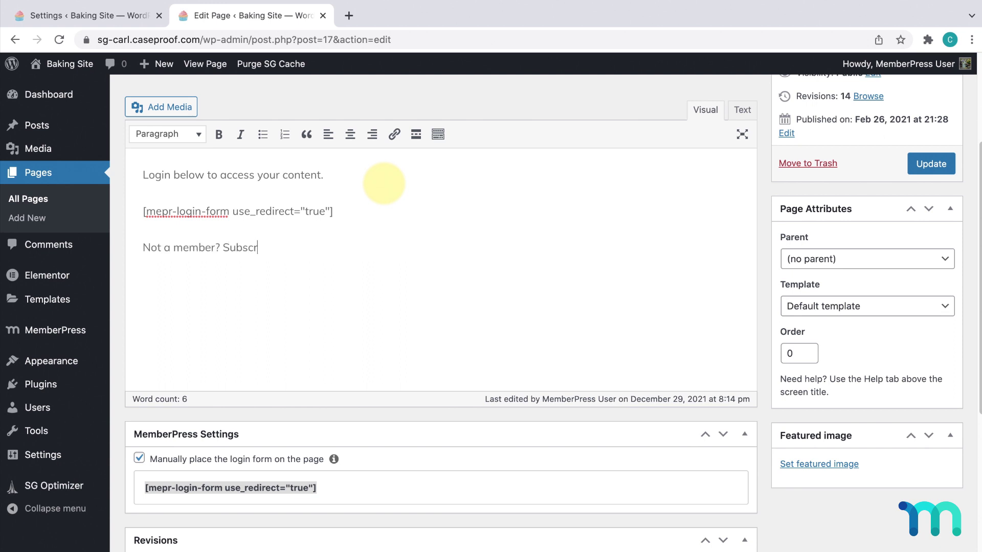
type("ibe")
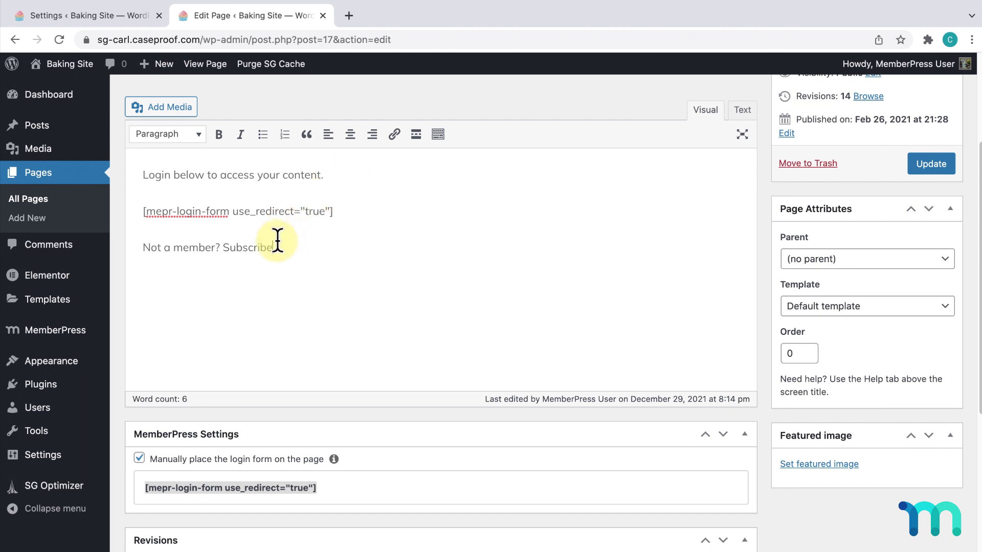
Step: Link 'Subscribe' to the basic-and-pro plans URL, add space above that line, and update the page
left_click_drag(273, 247, 224, 248)
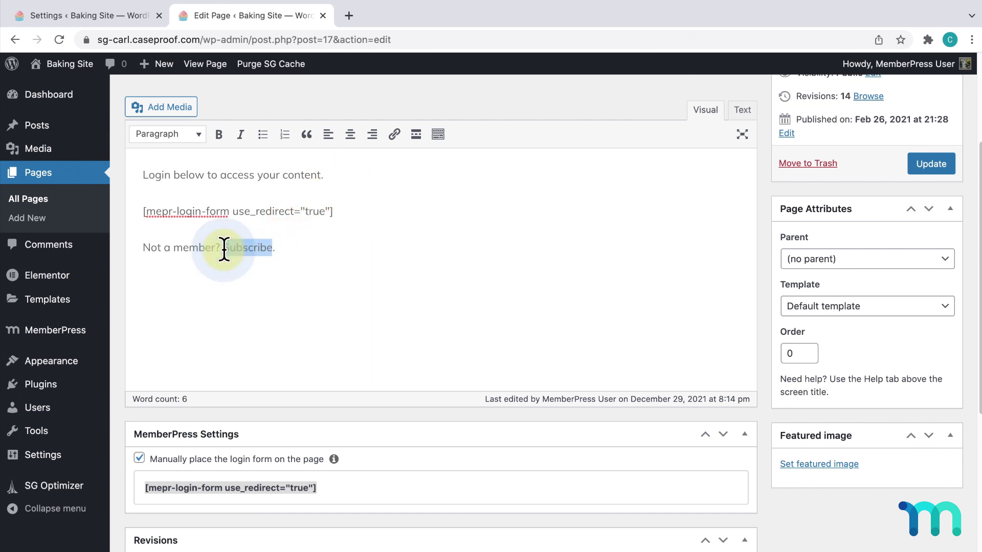
left_click(399, 139)
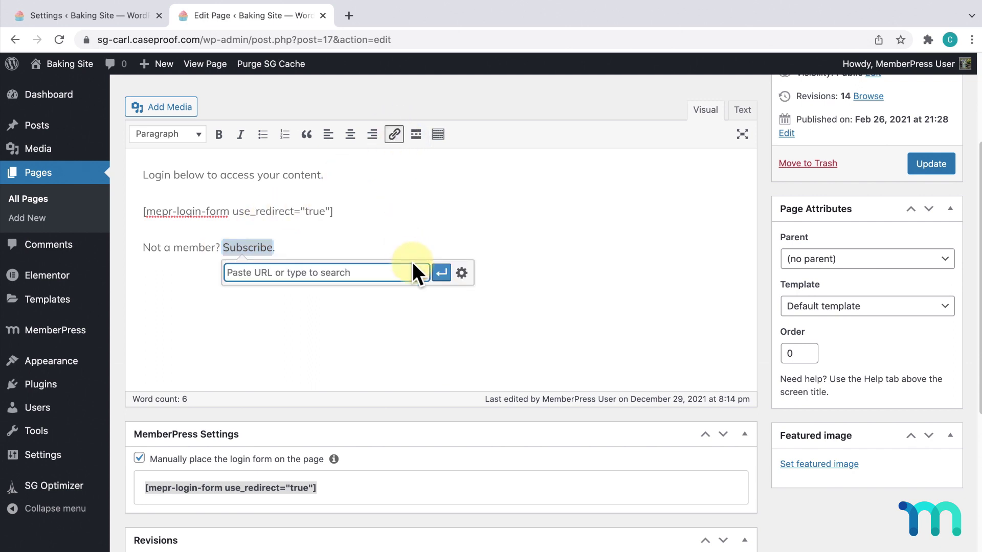
key("ctrl+v")
left_click(443, 277)
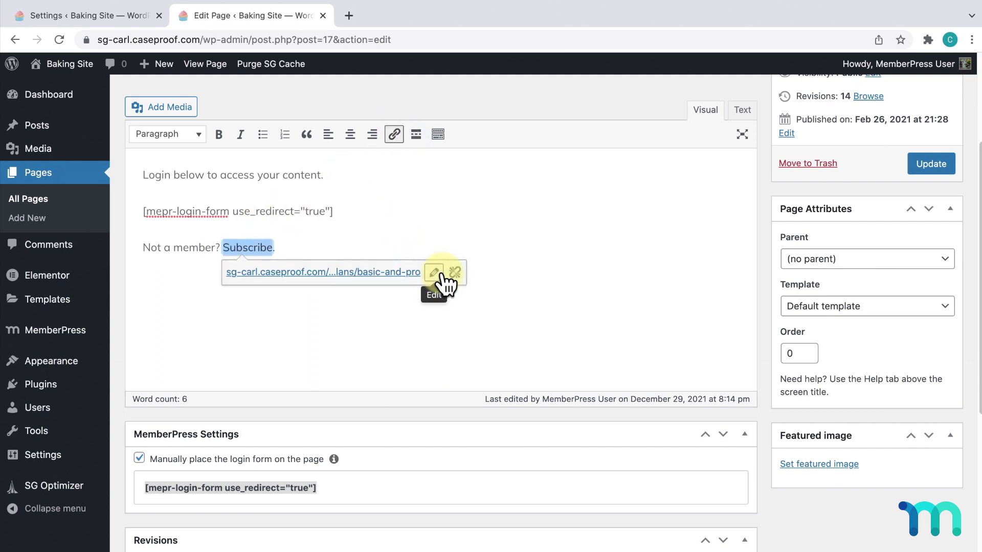
left_click(449, 241)
key("Home")
key("Return")
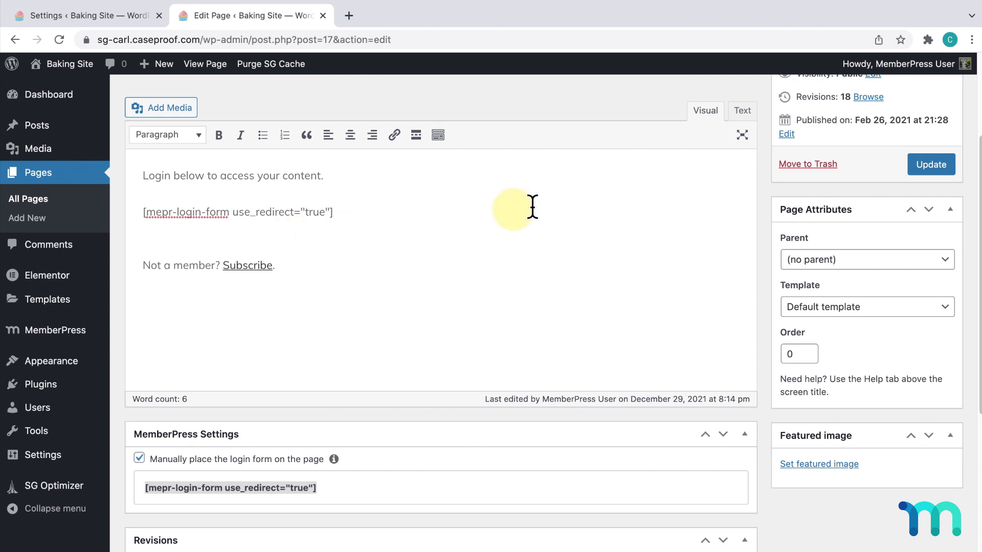
left_click(925, 165)
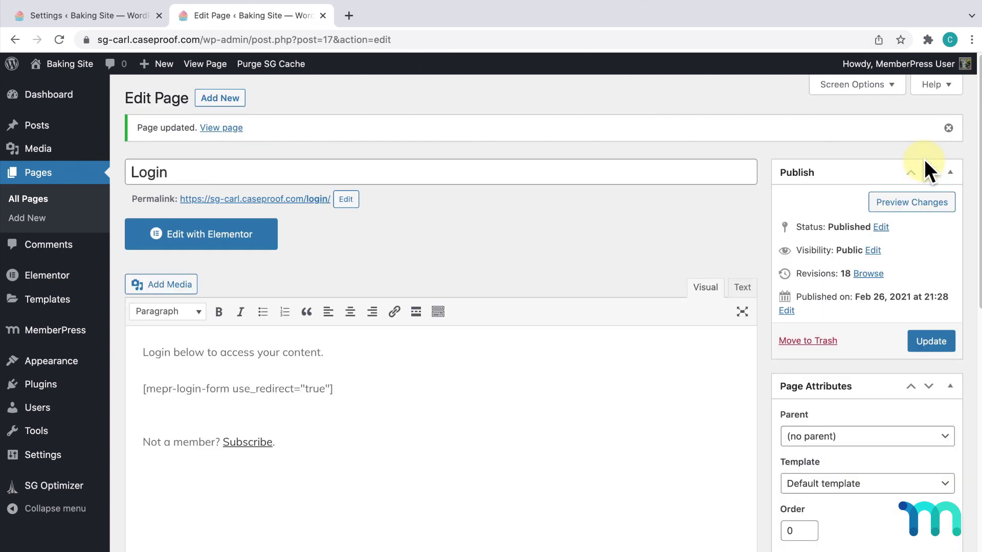
right_click(310, 203)
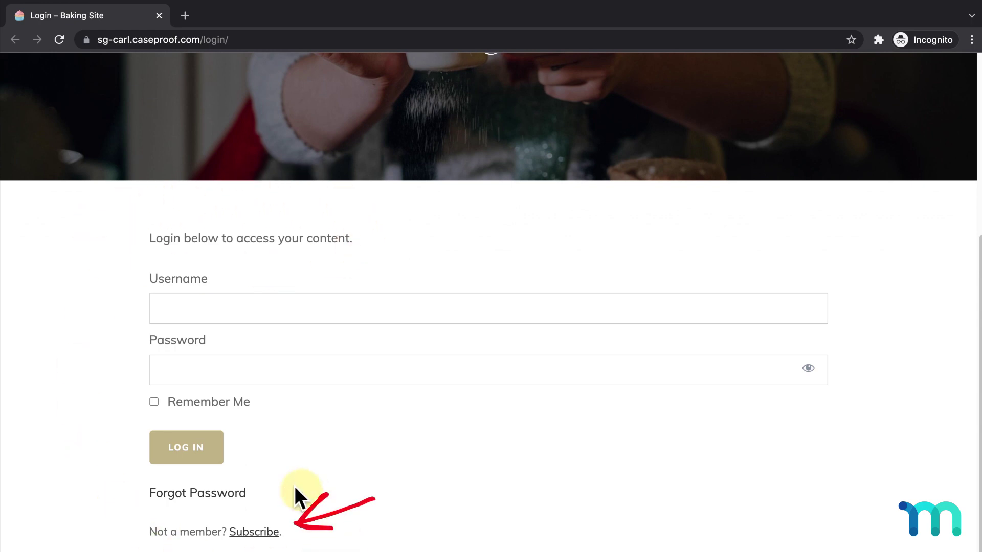
left_click(160, 17)
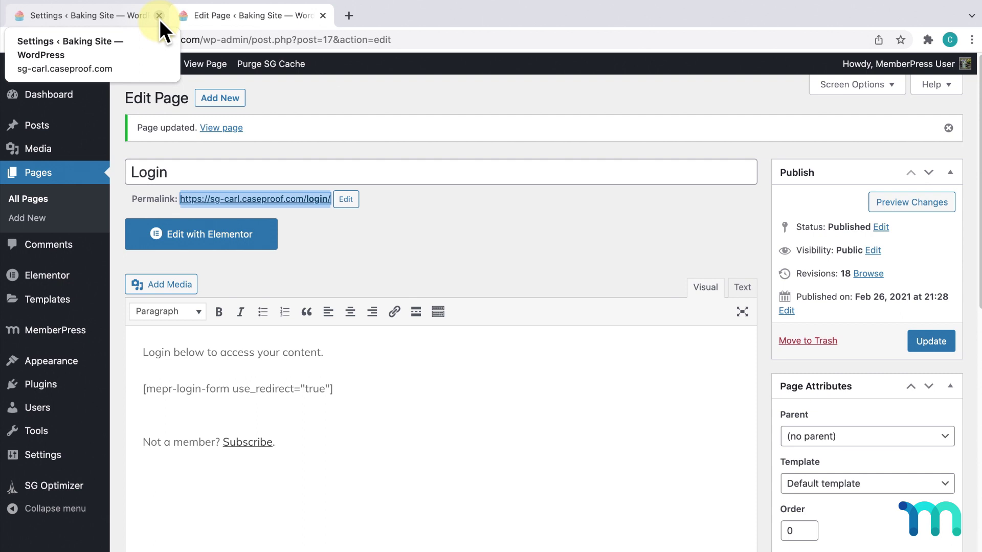
left_click(476, 254)
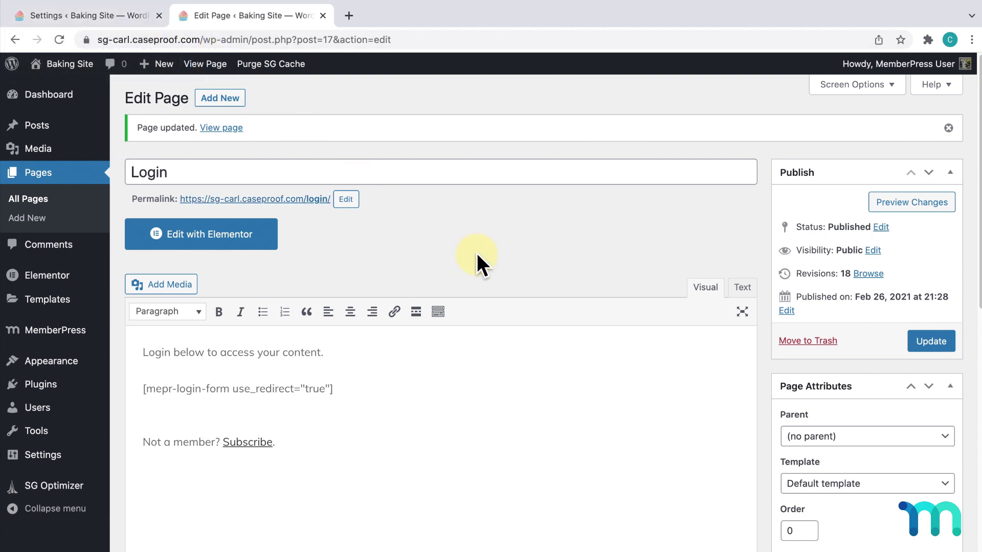
scroll(477, 253, "down", 7)
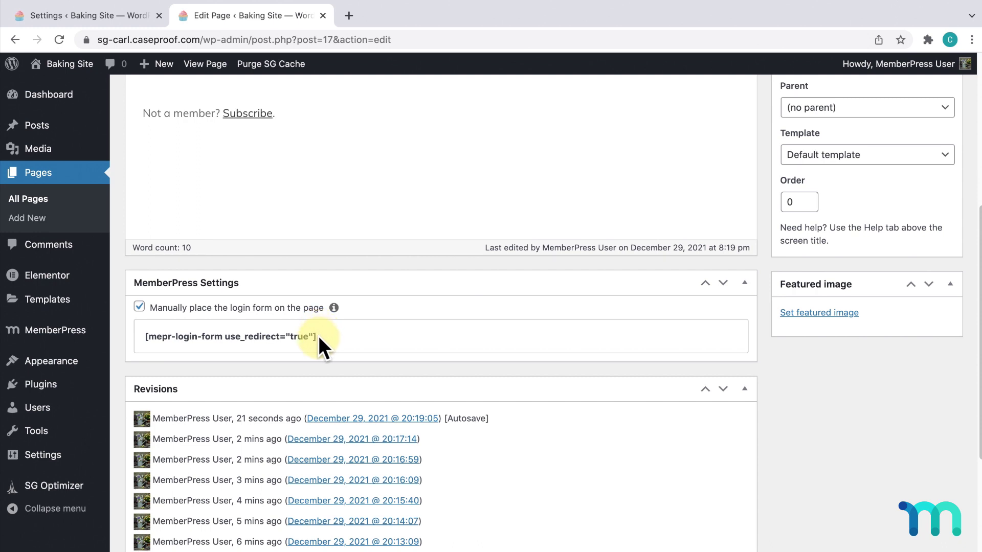
left_click_drag(319, 336, 225, 335)
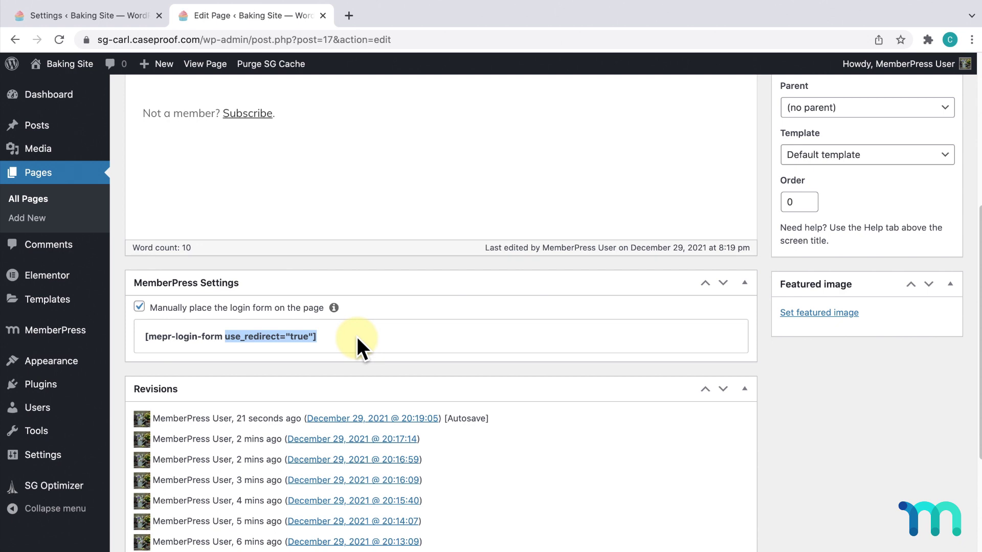
mouse_move(66, 339)
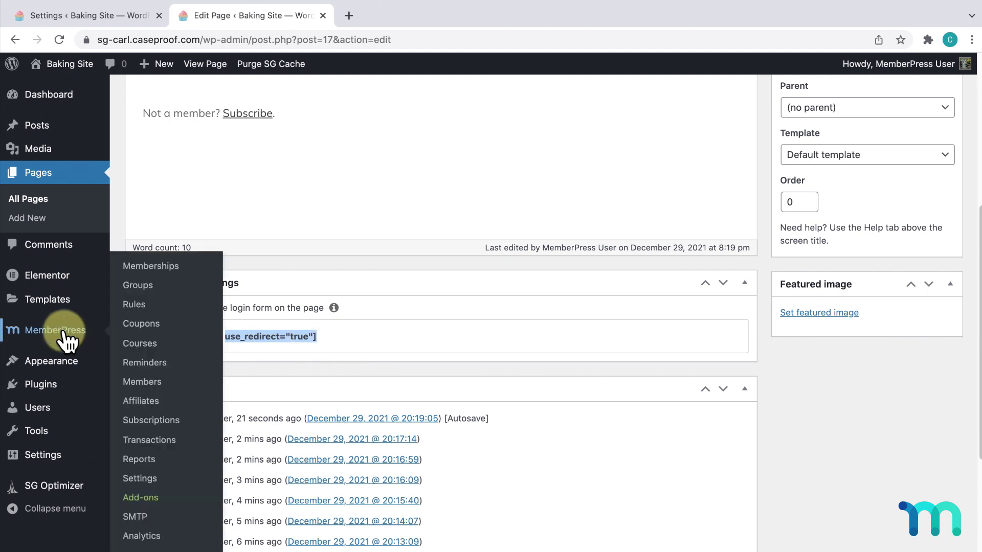
left_click(138, 480)
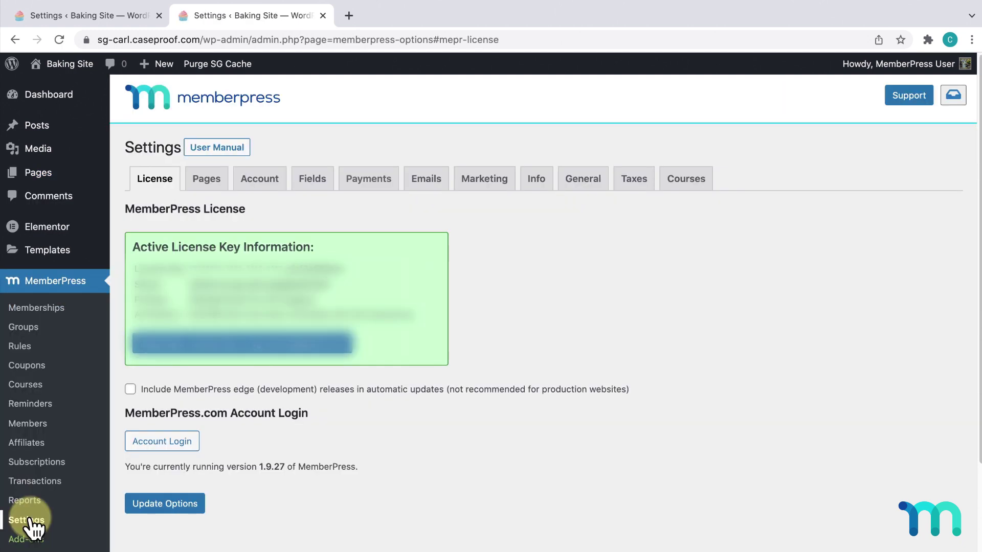
left_click(262, 185)
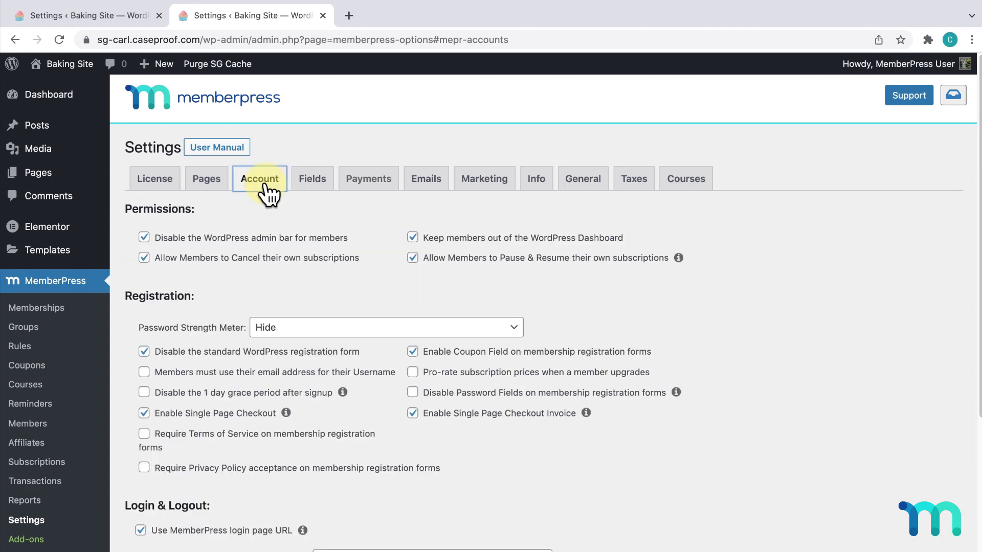
scroll(266, 194, "down", 6)
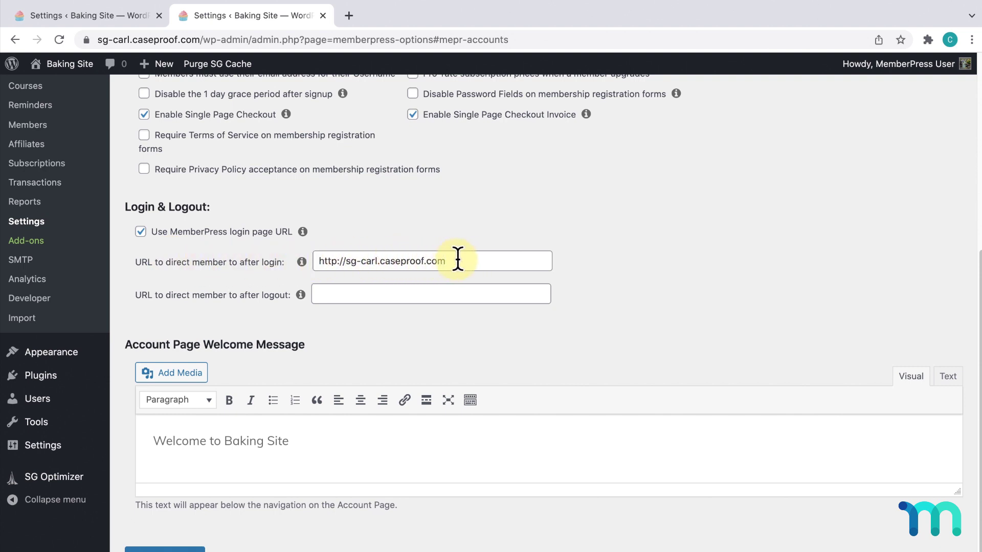
left_click(481, 261)
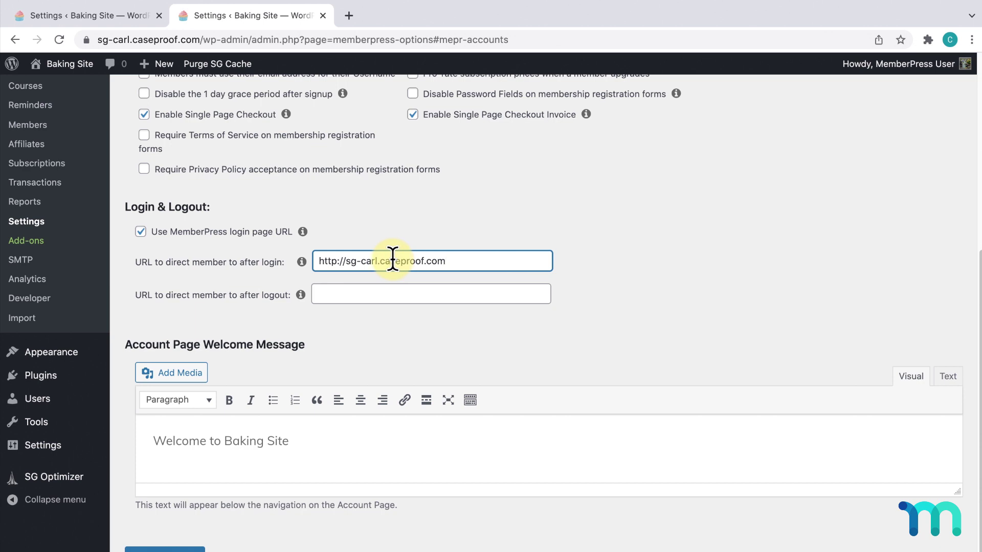
scroll(213, 272, "up", 4)
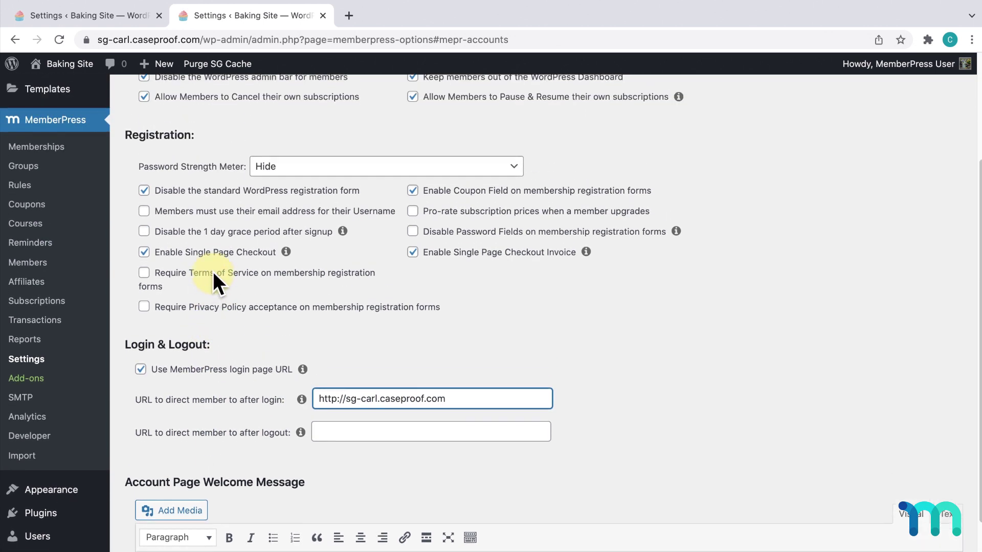
Step: Enable Custom Login Redirect URLs in the Basic membership's Advanced options
left_click(55, 161)
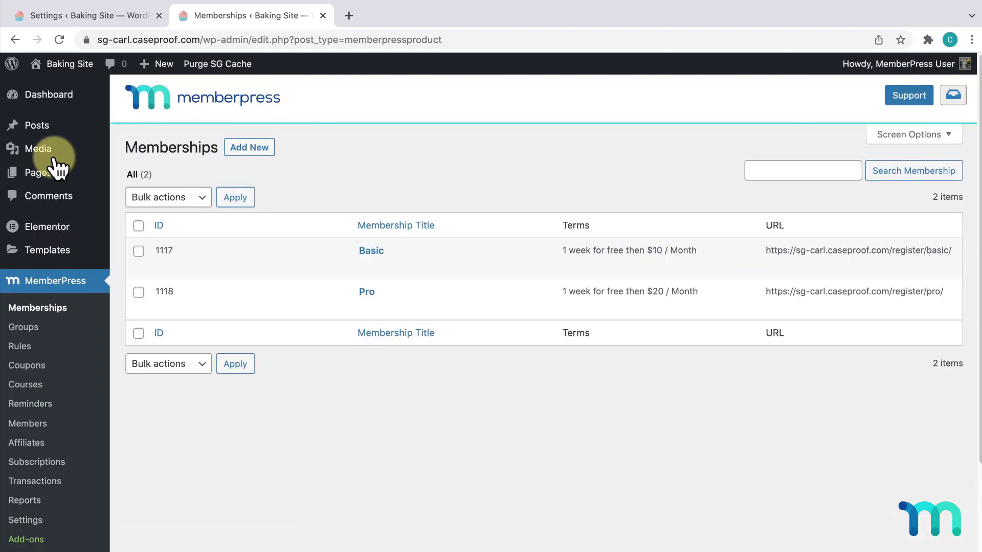
left_click(371, 253)
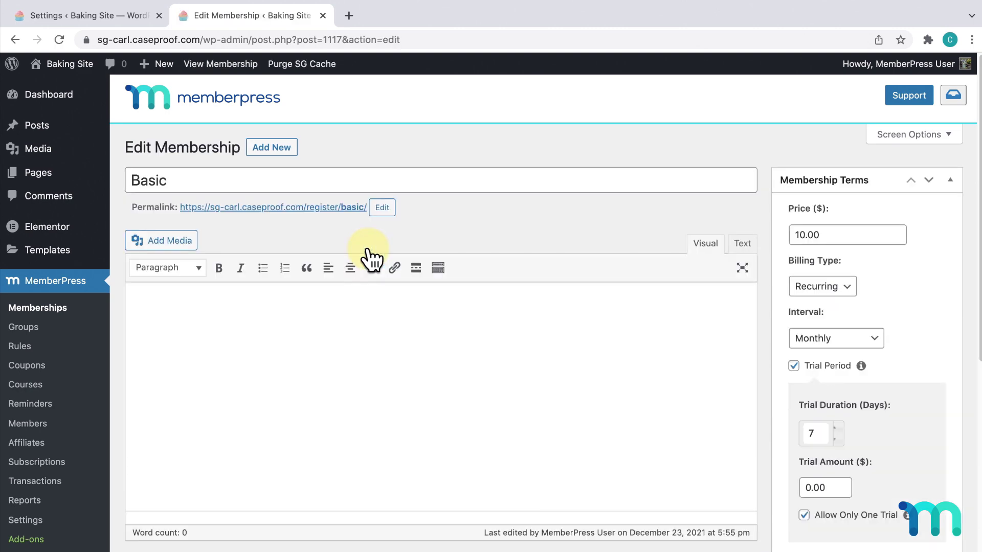
scroll(369, 256, "down", 6)
scroll(370, 256, "down", 1)
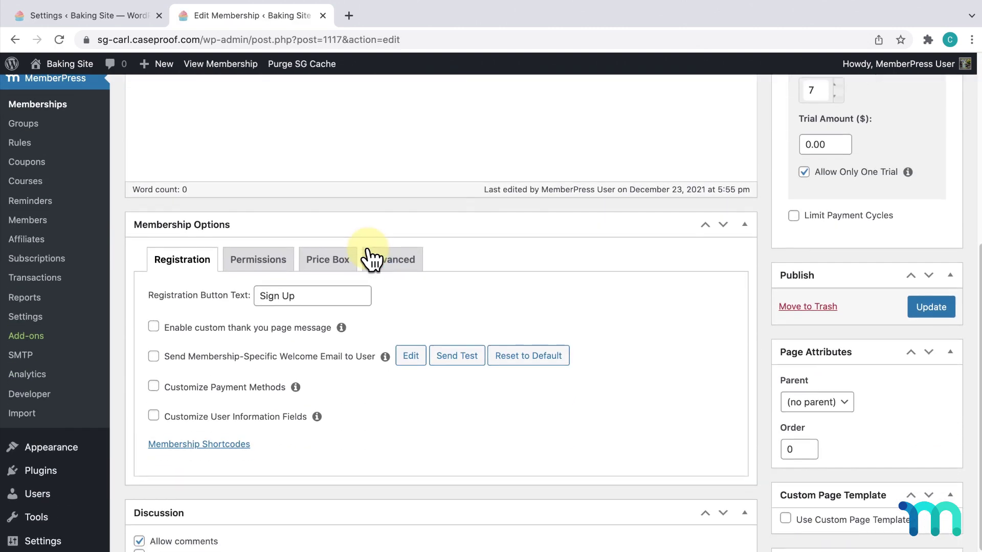
left_click(397, 264)
scroll(439, 285, "down", 1)
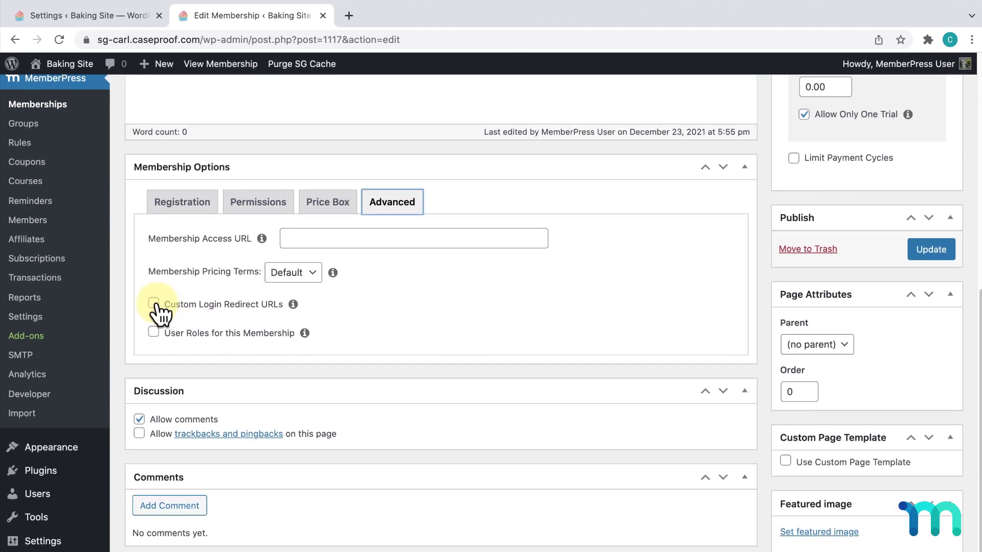
left_click(154, 305)
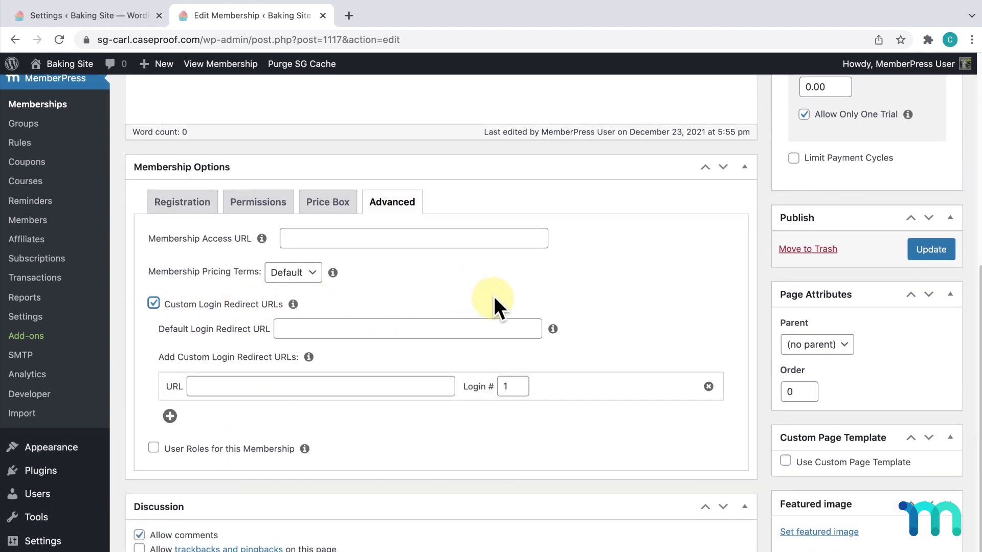
Step: Check the help tooltip for the Default Login Redirect URL, leaving the field empty
scroll(499, 295, "down", 1)
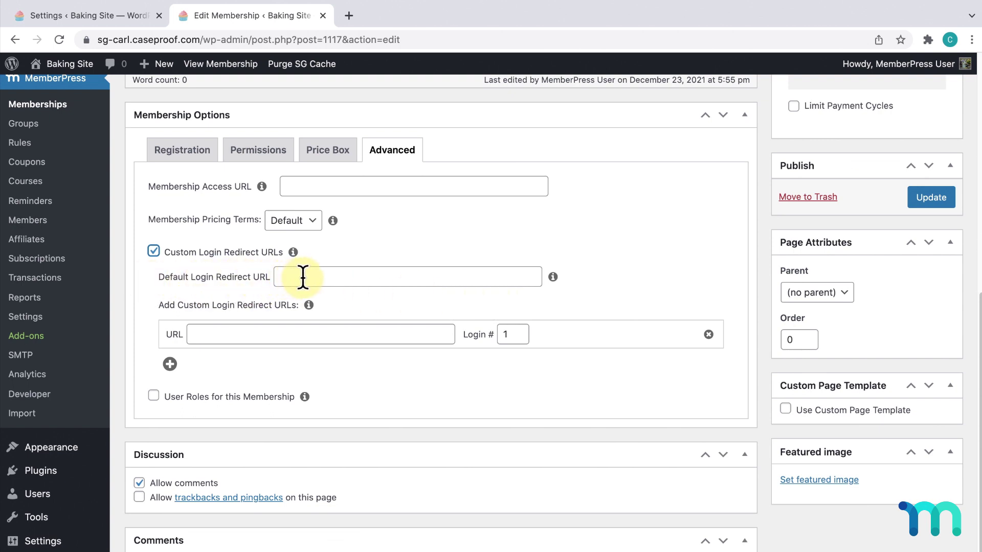
left_click(355, 277)
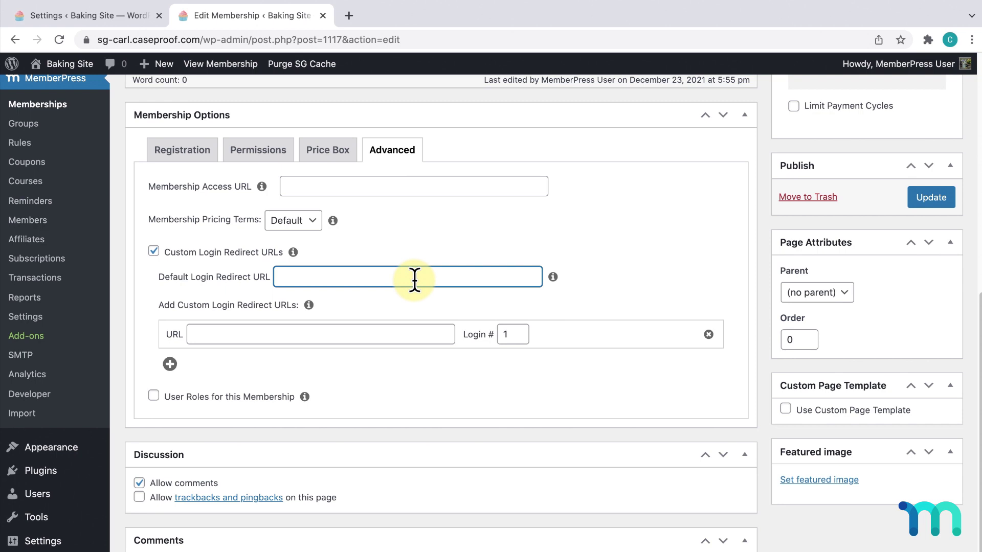
left_click(552, 278)
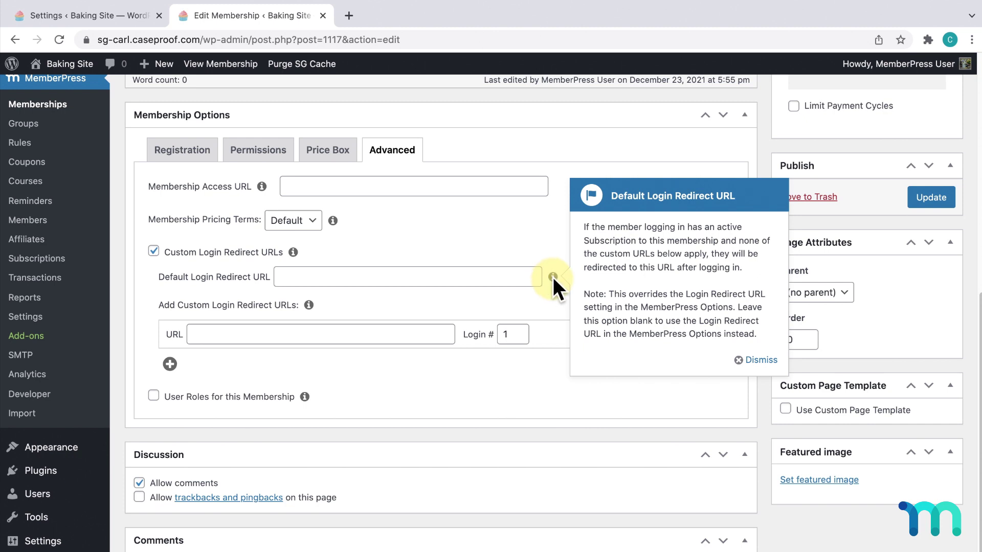
left_click(758, 361)
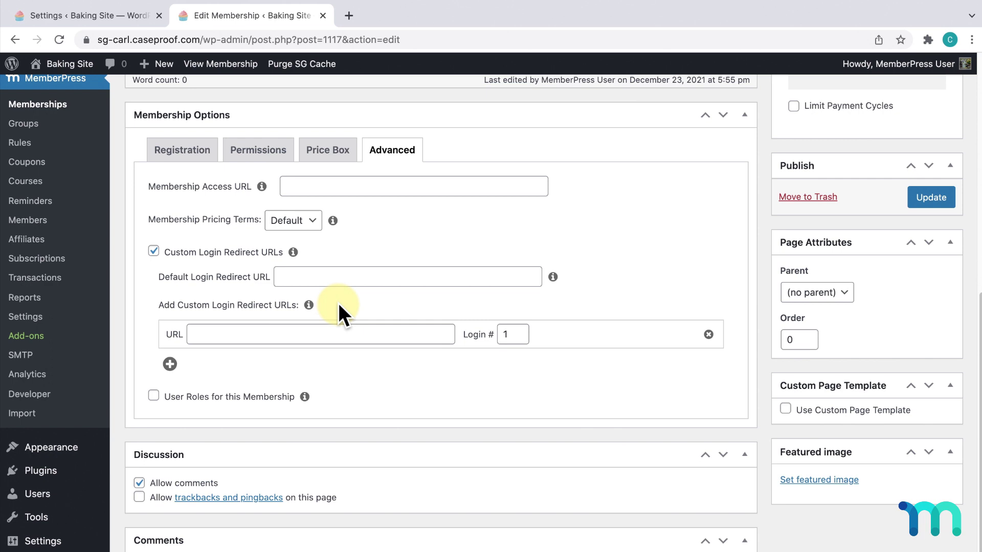
Step: Add two extra custom login redirect rows, then delete both, leaving one row
left_click(169, 364)
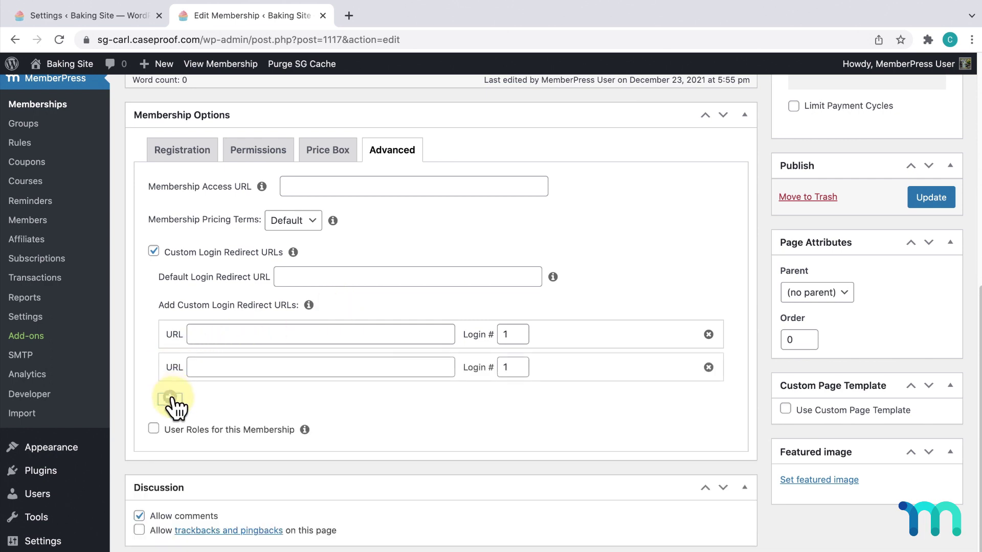
left_click(171, 400)
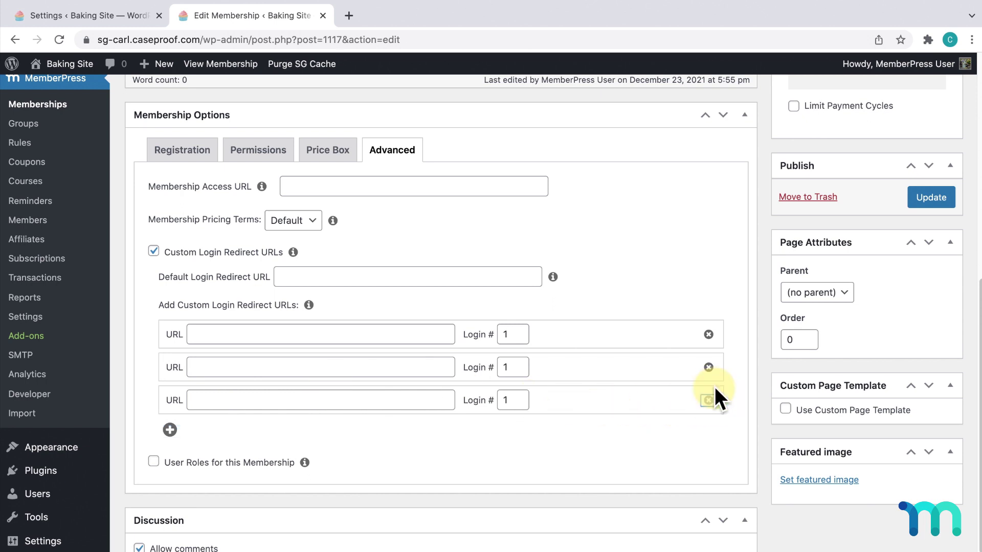
left_click(708, 401)
left_click(612, 118)
left_click(709, 367)
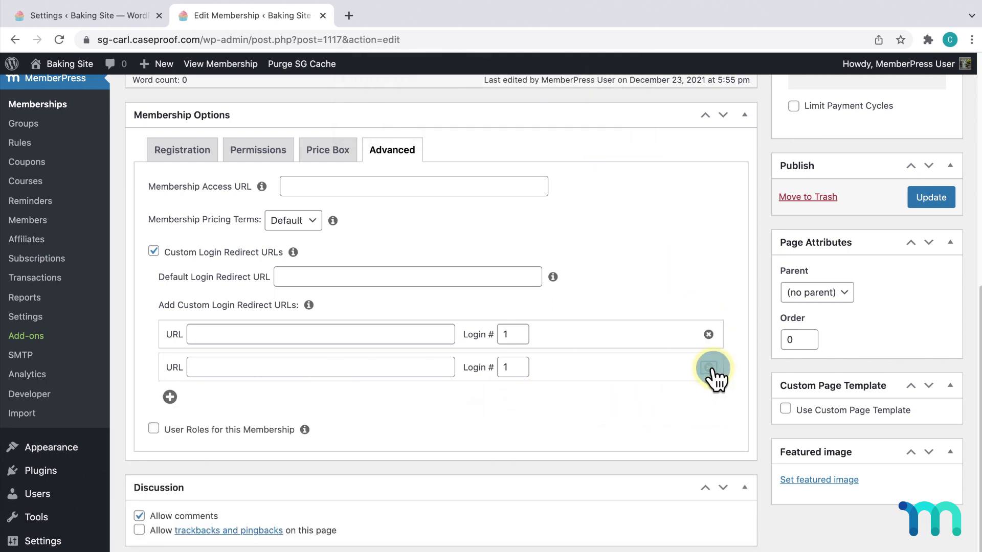
left_click(608, 115)
left_click(521, 334)
type("0")
left_click(398, 338)
type("https://sg-carl.caseproof.com/")
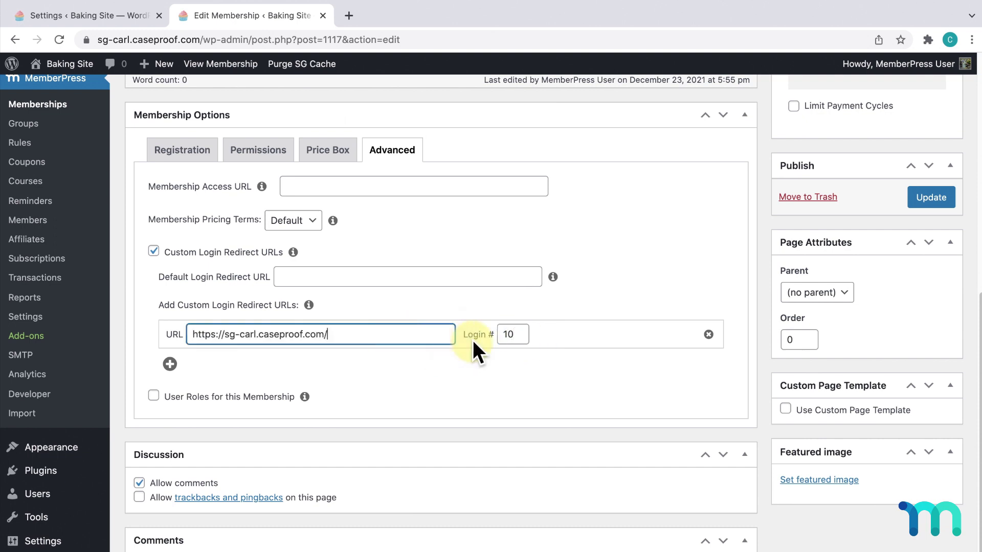
type("promo")
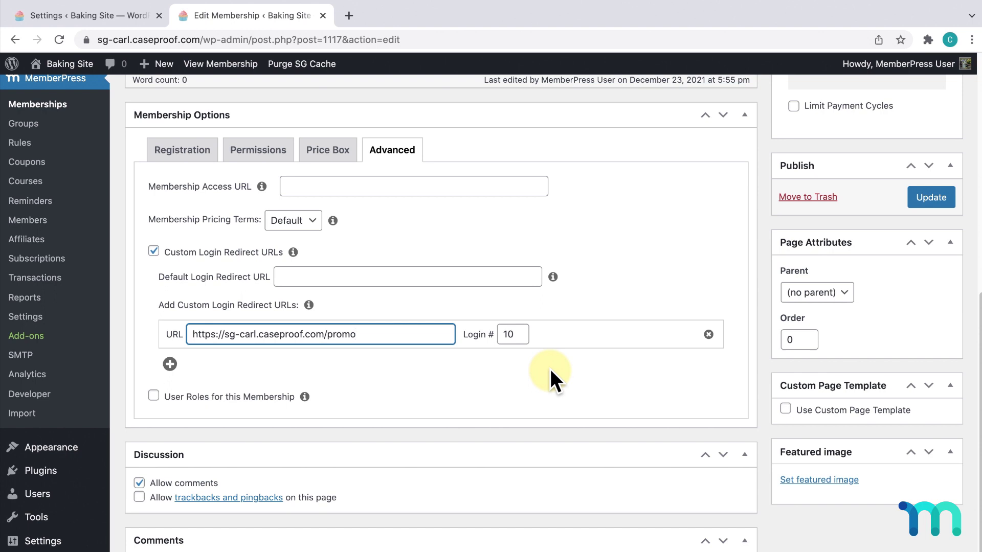
left_click(533, 369)
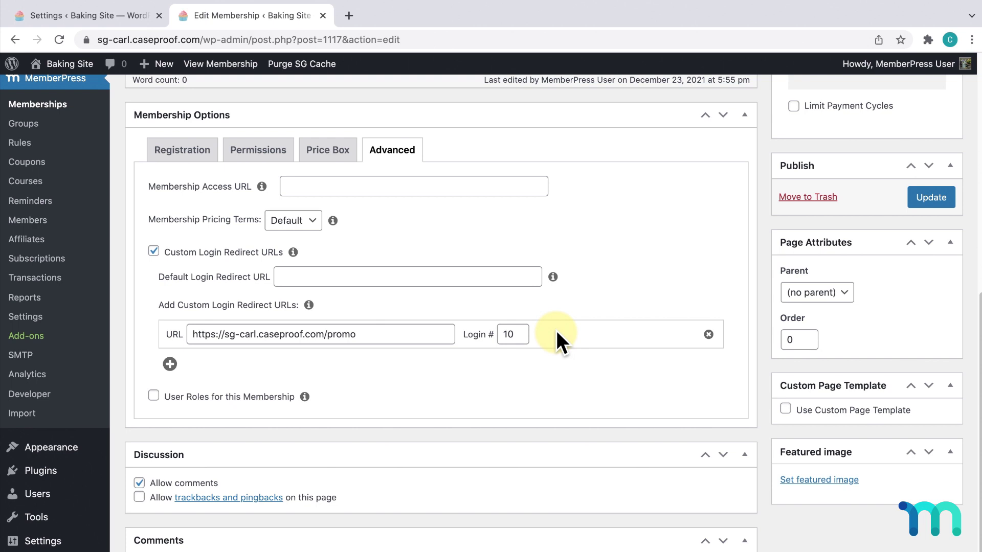
Step: Confirm the MemberPress Login Page in Settings > Pages is 'Login', then open the site's login link
left_click(25, 317)
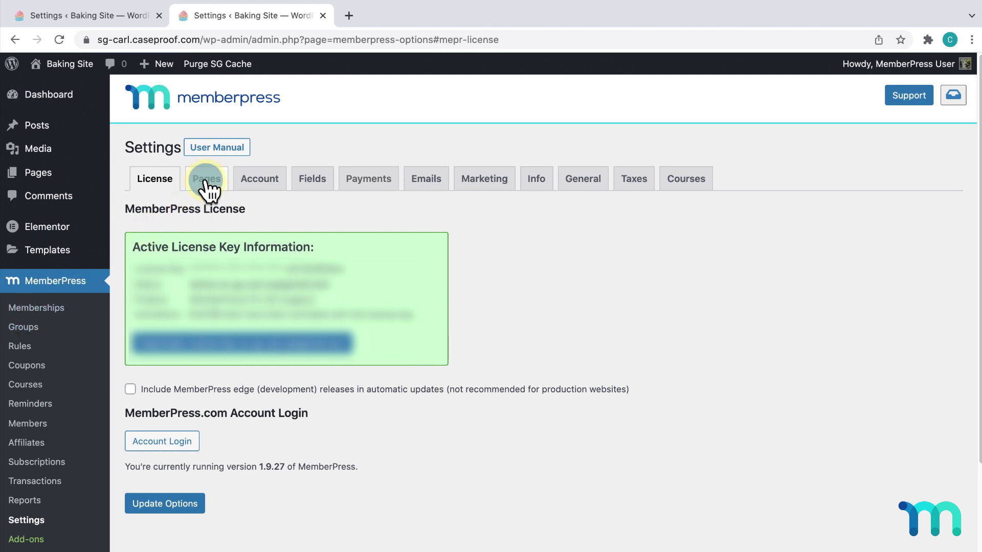
left_click(207, 180)
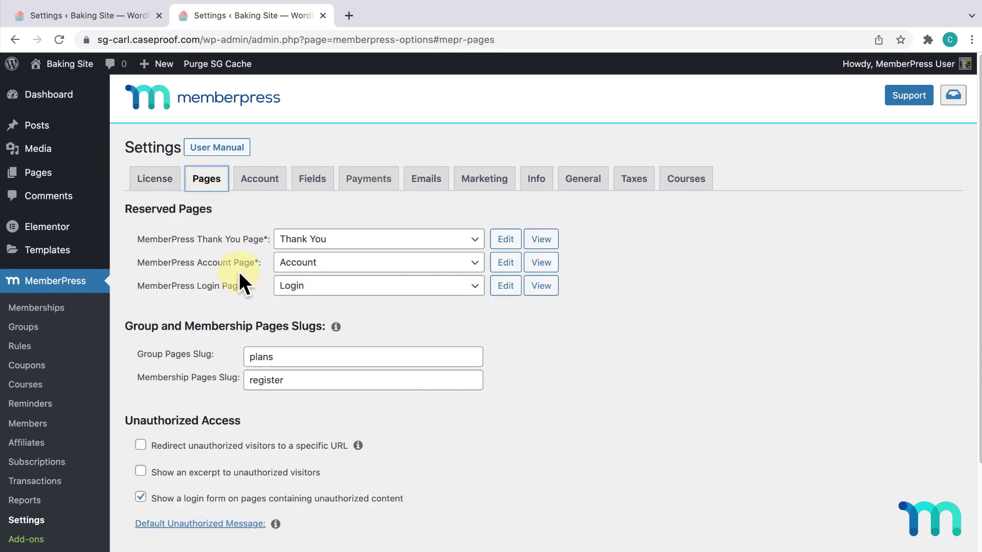
left_click_drag(139, 286, 246, 286)
left_click(259, 286)
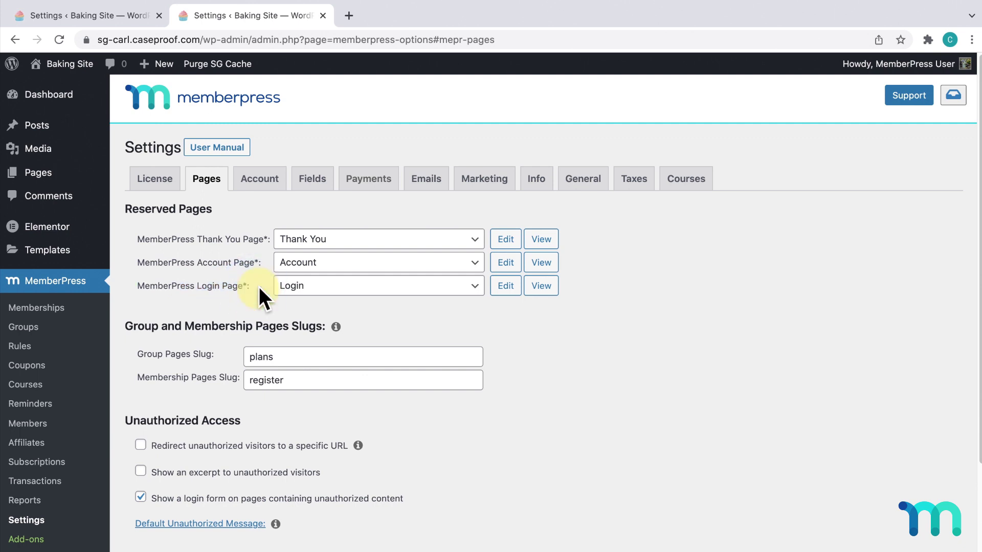
left_click(475, 286)
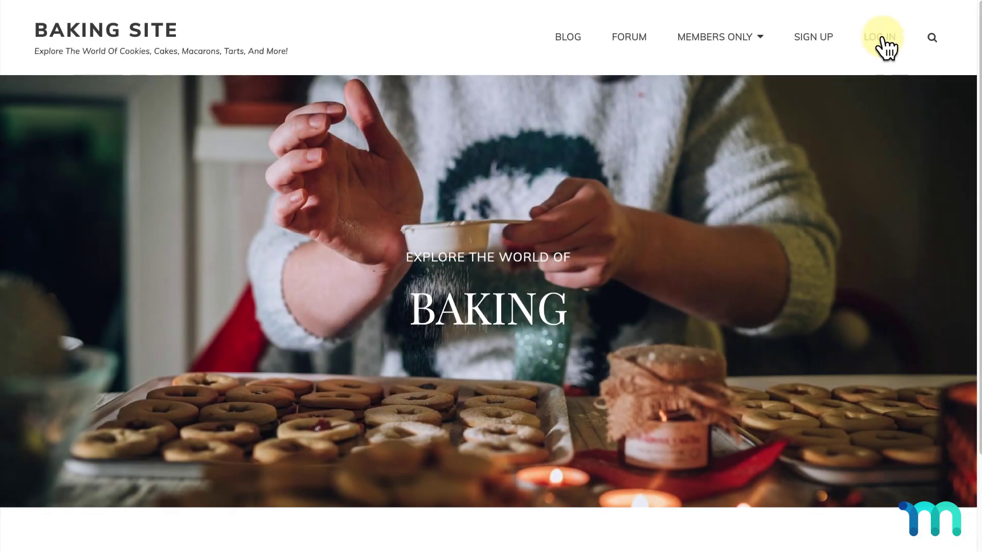
left_click(880, 38)
Step: Scroll down the Login page to show the login form and 'Not a member? Subscribe' link
scroll(875, 146, "down", 4)
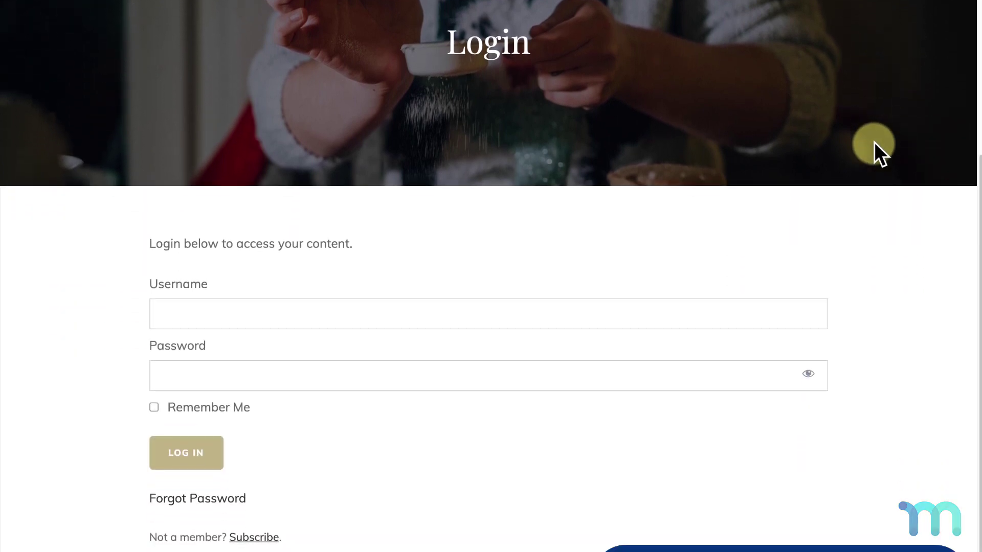